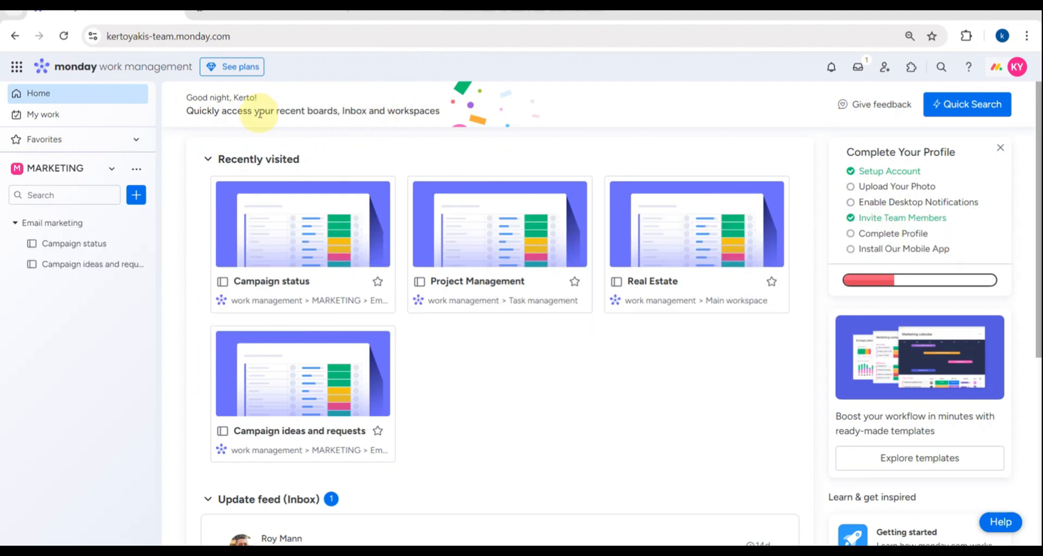
- Switch the sidebar from MARKETING to Main workspace and zoom out to view its Real Estate board
{"action": "scroll", "coordinate": [16, 169], "scroll_direction": "up", "scroll_amount": 5}
{"action": "scroll", "coordinate": [13, 166], "scroll_direction": "up", "scroll_amount": 3}
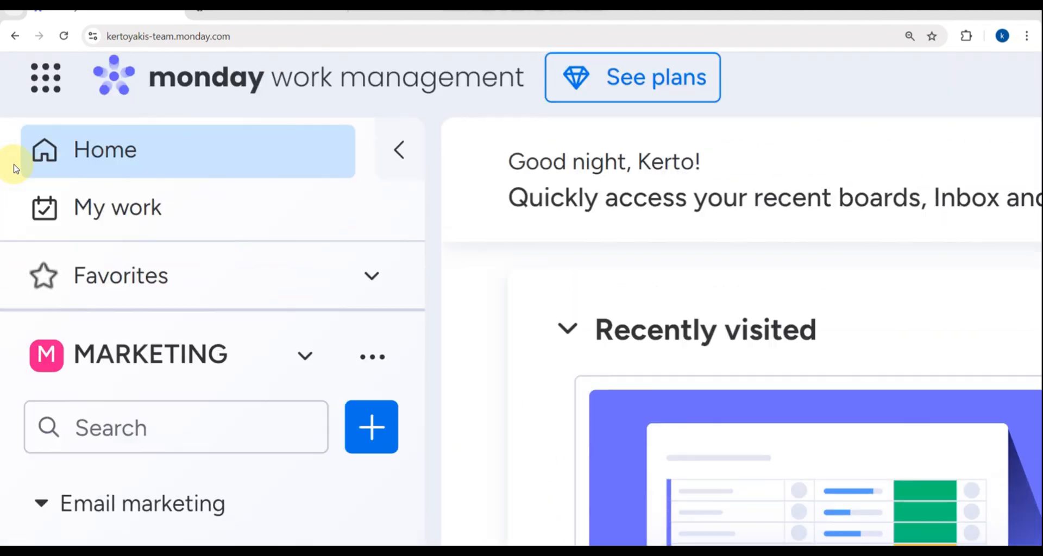
{"action": "scroll", "coordinate": [12, 163], "scroll_direction": "down", "scroll_amount": 1}
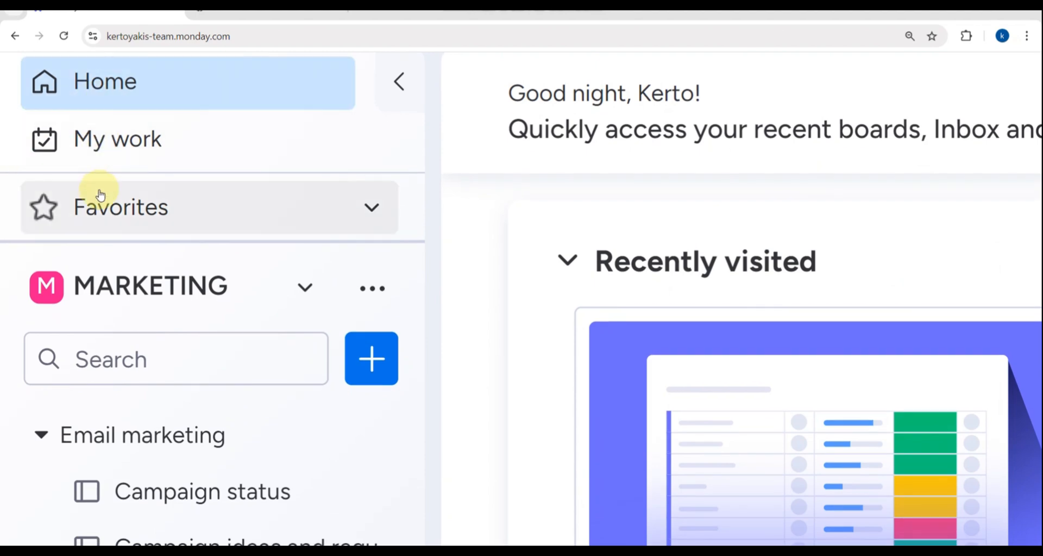
{"action": "scroll", "coordinate": [142, 269], "scroll_direction": "down", "scroll_amount": 5}
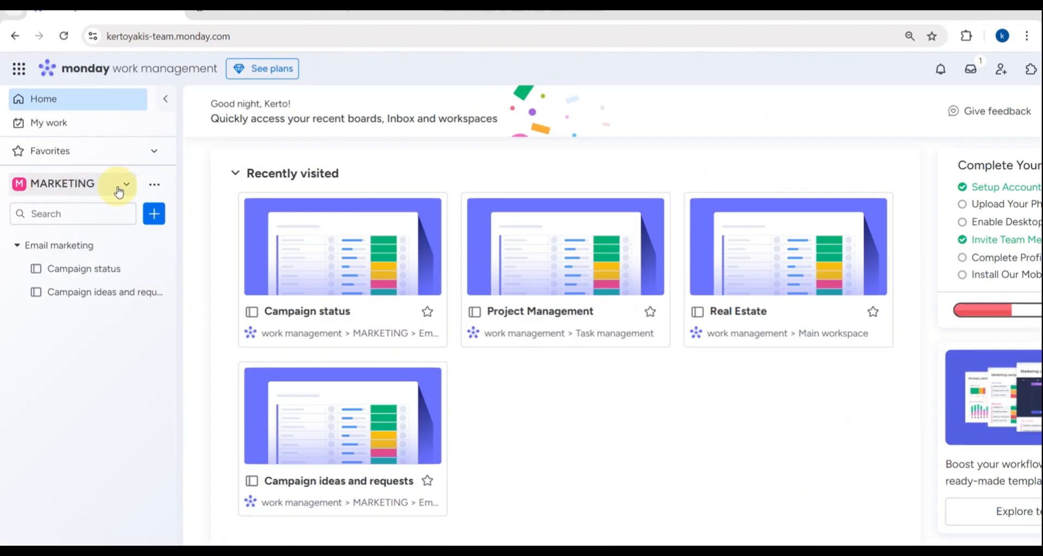
{"action": "left_click", "coordinate": [125, 183]}
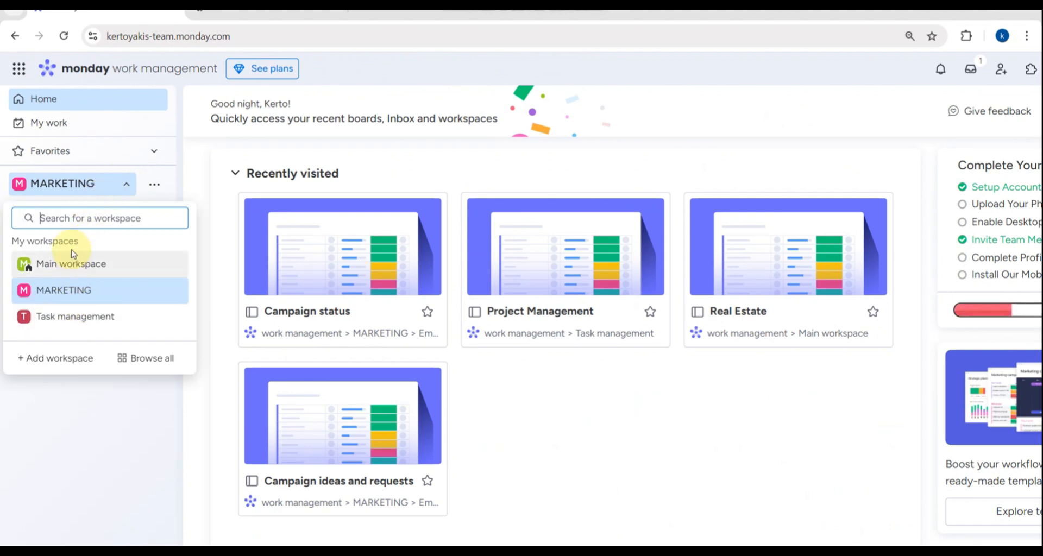
{"action": "left_click", "coordinate": [67, 266]}
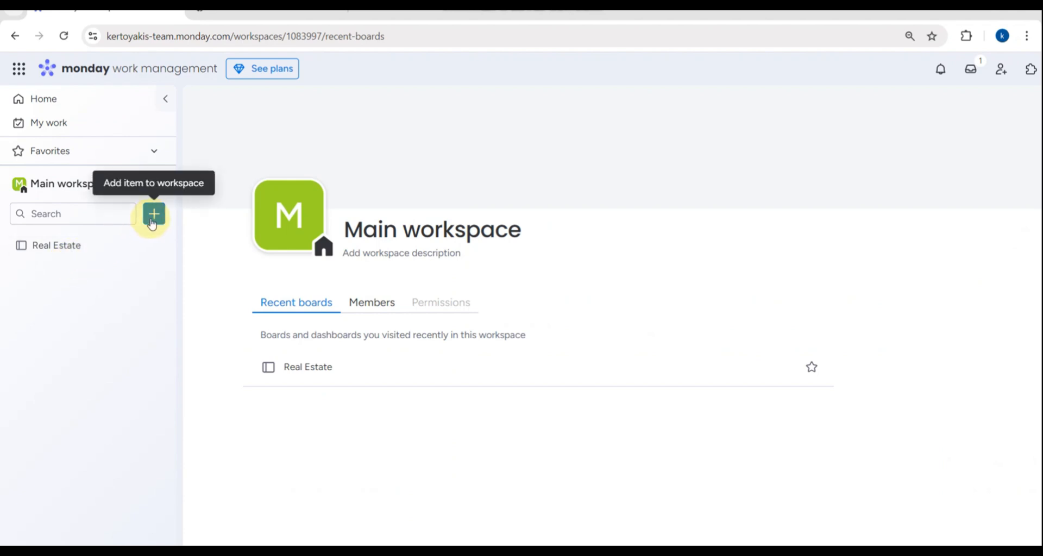
{"action": "scroll", "coordinate": [153, 224], "scroll_direction": "right", "scroll_amount": 1}
{"action": "key", "text": "ctrl+minus"}
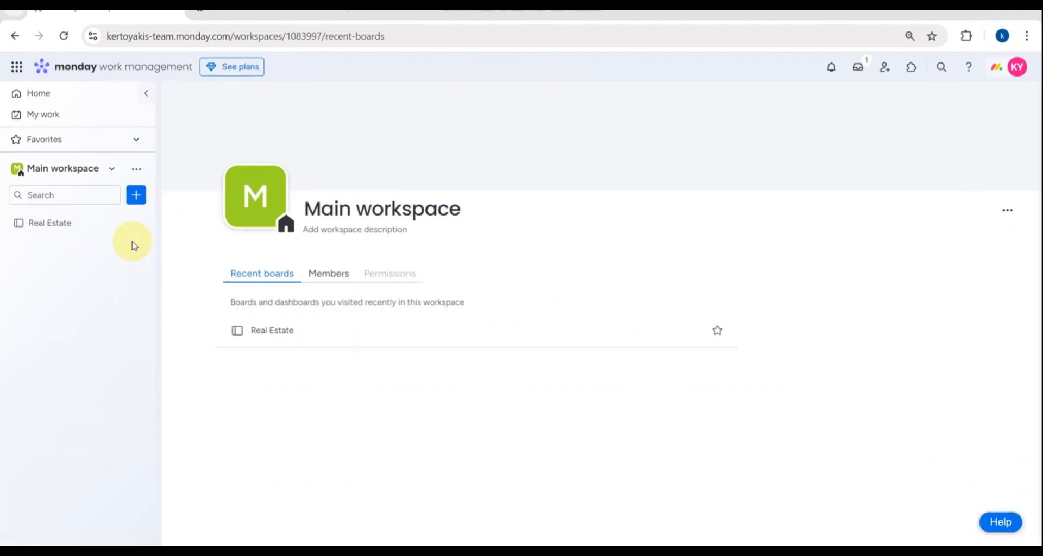
{"action": "scroll", "coordinate": [132, 242], "scroll_direction": "up", "scroll_amount": 5}
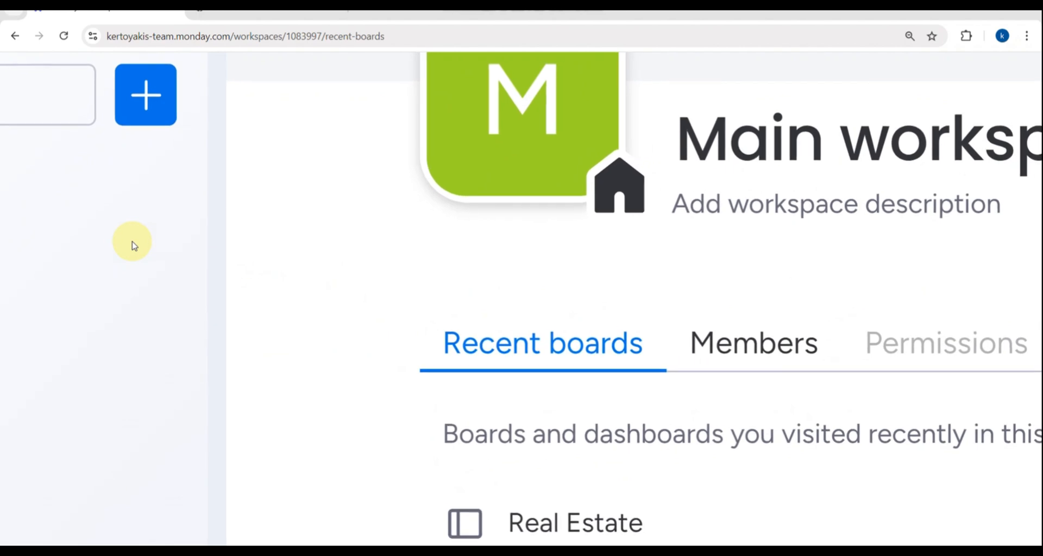
{"action": "scroll", "coordinate": [132, 241], "scroll_direction": "up", "scroll_amount": 2}
{"action": "scroll", "coordinate": [153, 252], "scroll_direction": "down", "scroll_amount": 5}
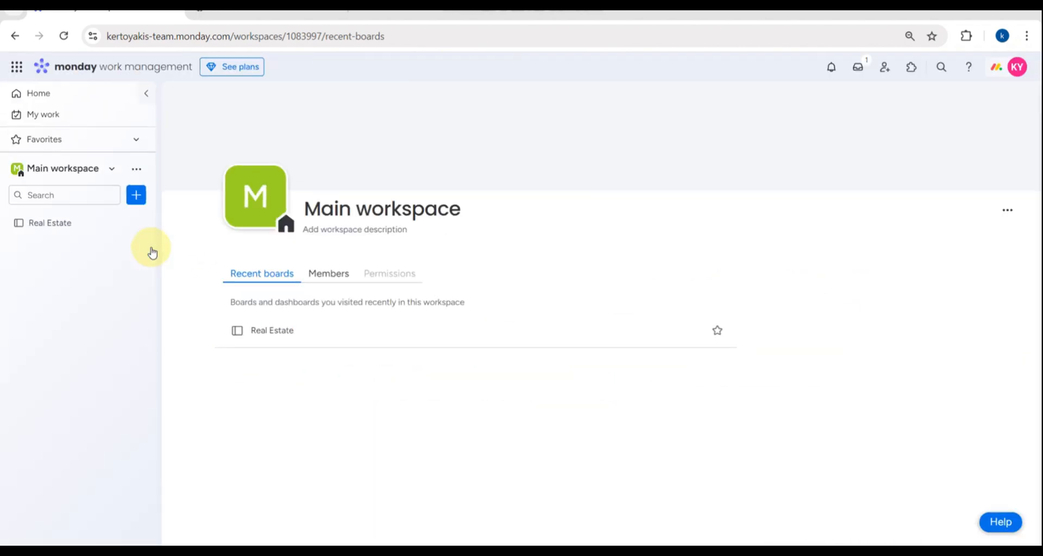
- Open the Add new menu to see Board, Doc, Dashboard, Form, Folder and Template center options
{"action": "left_click", "coordinate": [134, 195]}
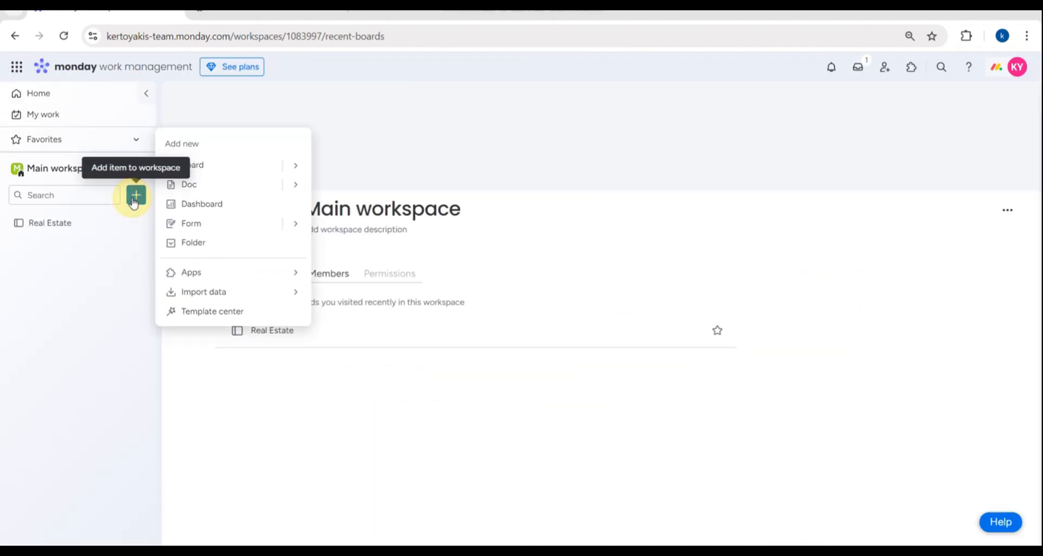
{"action": "mouse_move", "coordinate": [209, 166]}
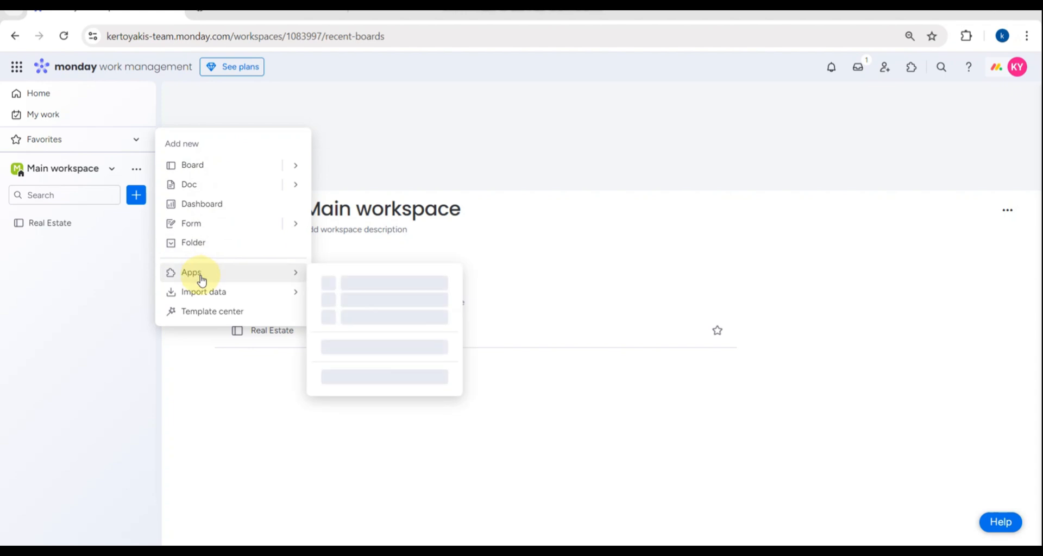
{"action": "mouse_move", "coordinate": [199, 302]}
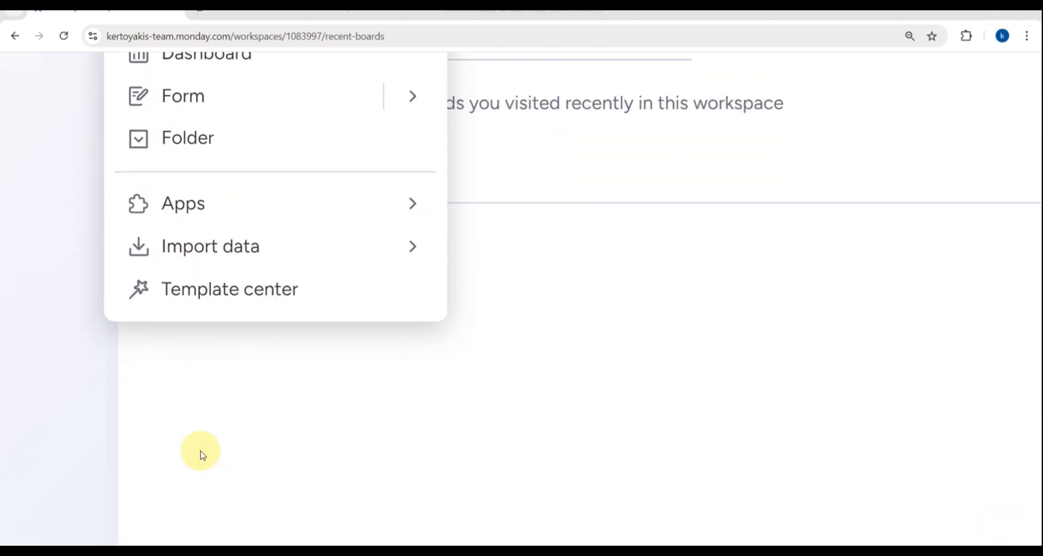
- Open the Template center from the Add new menu and browse its templates
{"action": "left_click", "coordinate": [231, 307]}
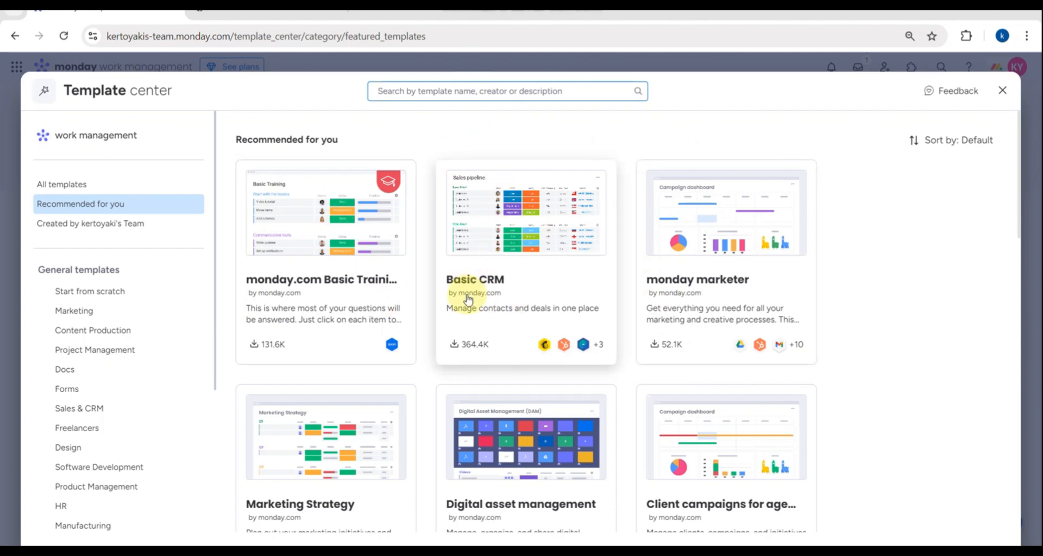
{"action": "scroll", "coordinate": [455, 410], "scroll_direction": "down", "scroll_amount": 6}
{"action": "scroll", "coordinate": [458, 416], "scroll_direction": "down", "scroll_amount": 3}
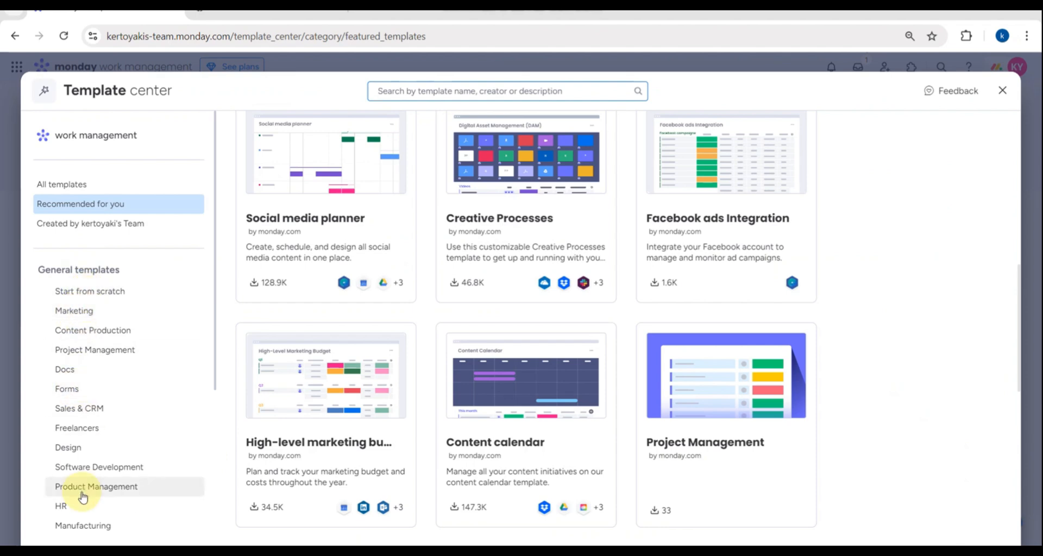
{"action": "scroll", "coordinate": [81, 493], "scroll_direction": "down", "scroll_amount": 3}
{"action": "scroll", "coordinate": [87, 490], "scroll_direction": "down", "scroll_amount": 1}
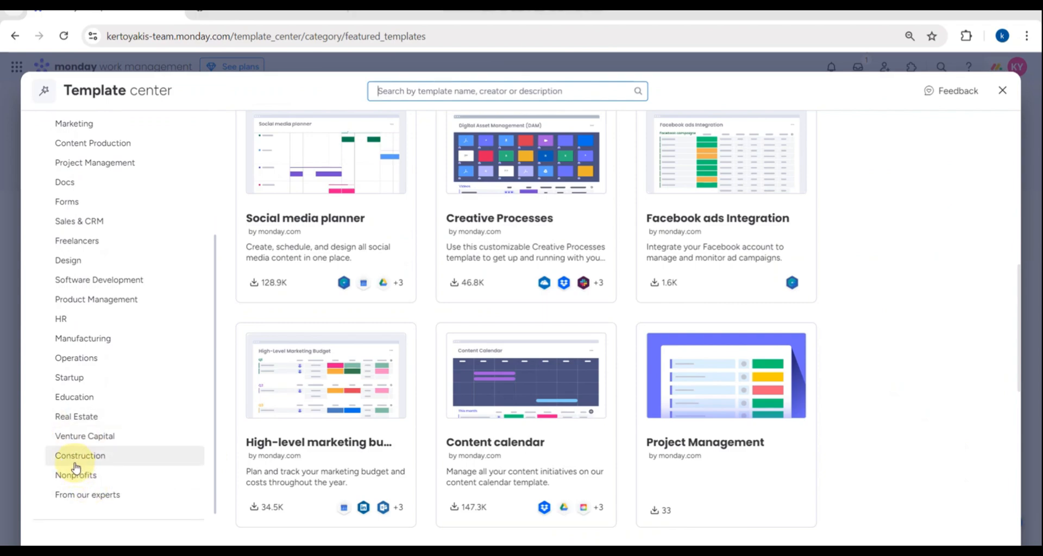
{"action": "scroll", "coordinate": [75, 466], "scroll_direction": "up", "scroll_amount": 4}
{"action": "scroll", "coordinate": [70, 461], "scroll_direction": "left", "scroll_amount": 2}
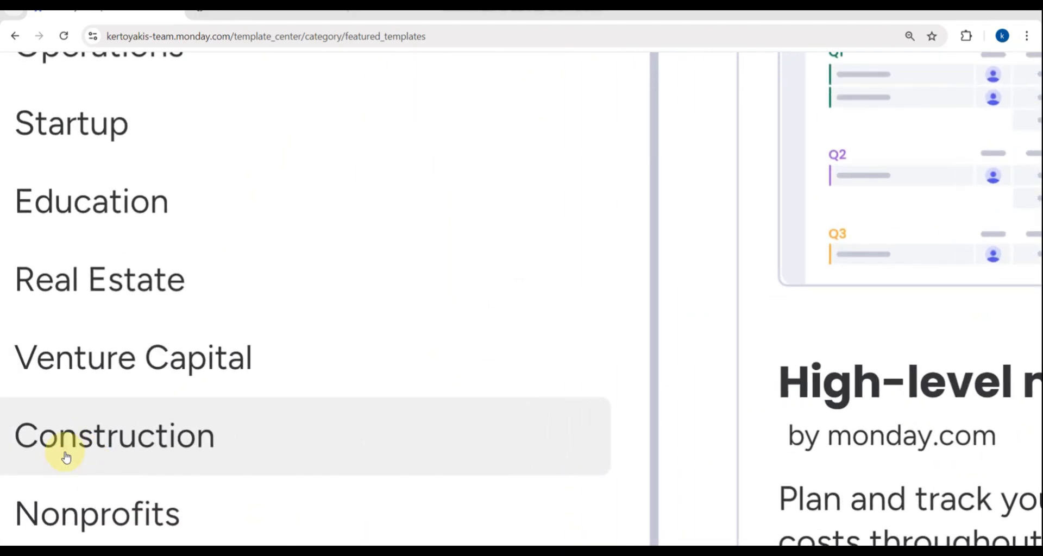
- Filter the Template center to the Construction category and review its four templates
{"action": "left_click", "coordinate": [150, 454]}
{"action": "scroll", "coordinate": [150, 453], "scroll_direction": "down", "scroll_amount": 5}
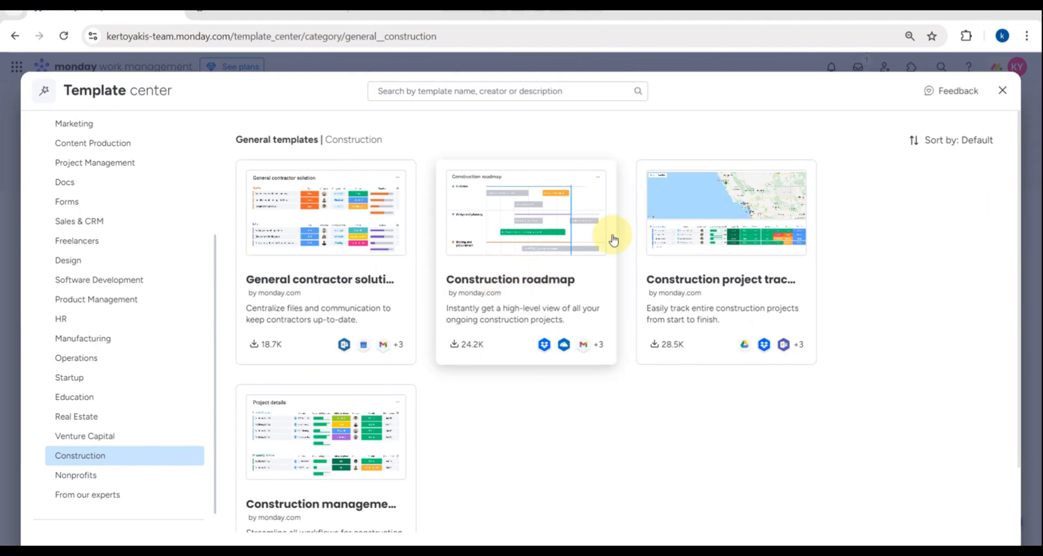
{"action": "scroll", "coordinate": [507, 393], "scroll_direction": "down", "scroll_amount": 2}
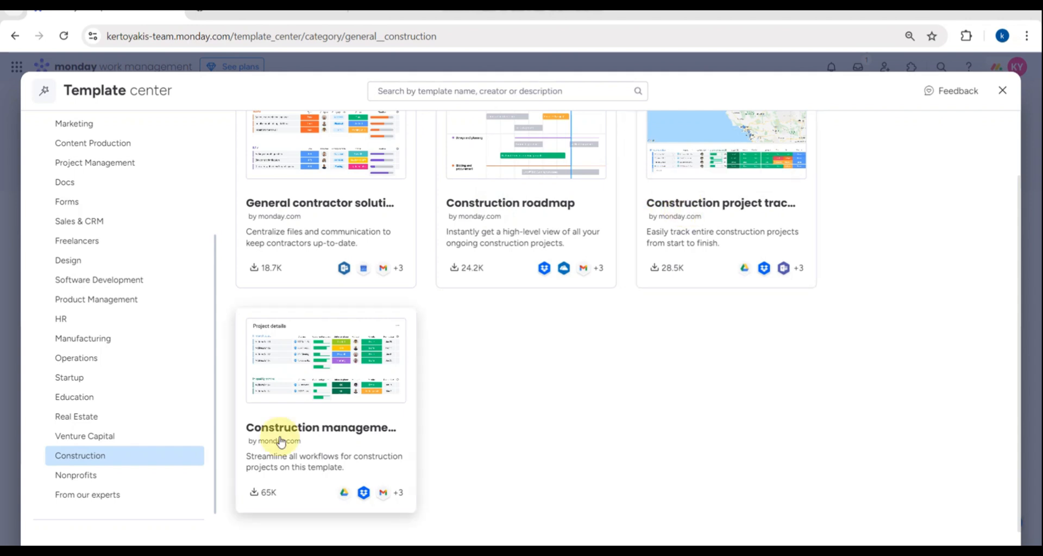
- Open the Construction management template's details and look at its extra options menu beside Use template
{"action": "left_click", "coordinate": [333, 445]}
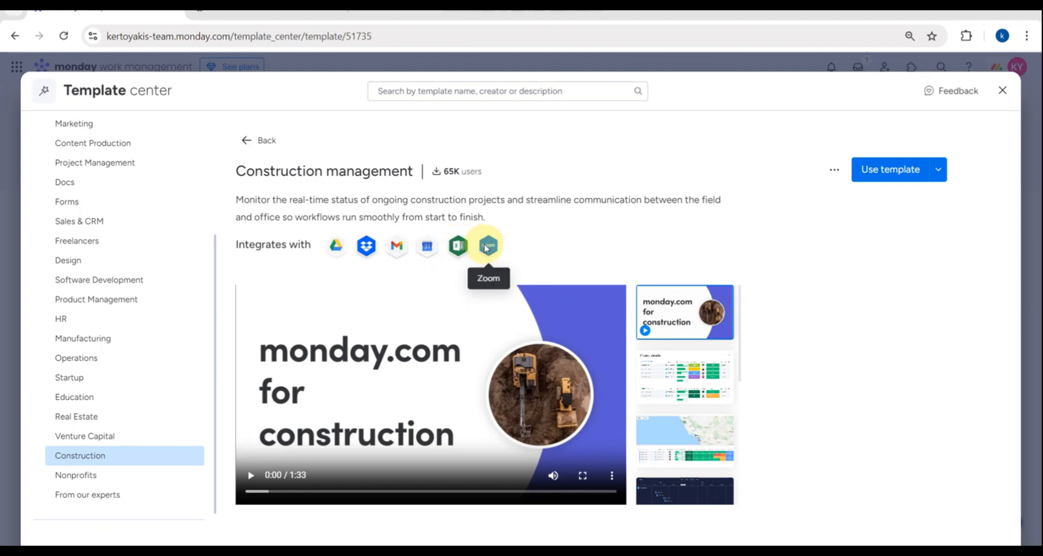
{"action": "left_click", "coordinate": [833, 170]}
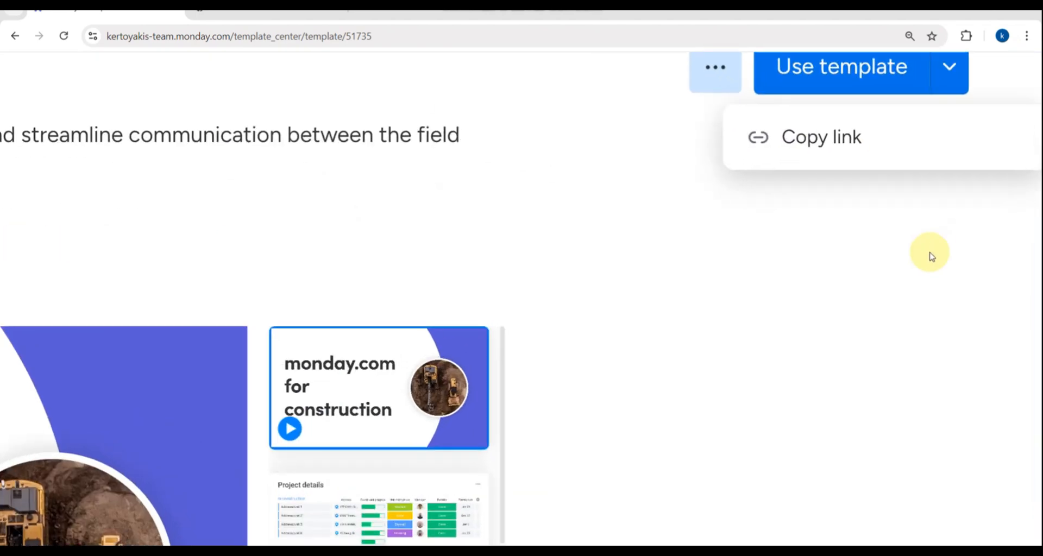
{"action": "scroll", "coordinate": [931, 257], "scroll_direction": "right", "scroll_amount": 3}
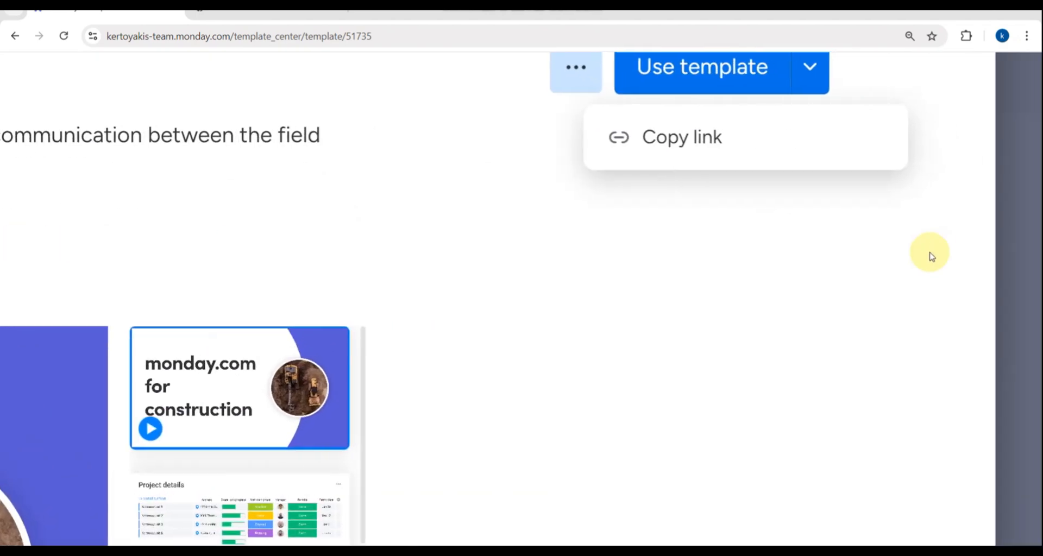
{"action": "scroll", "coordinate": [931, 256], "scroll_direction": "up", "scroll_amount": 2}
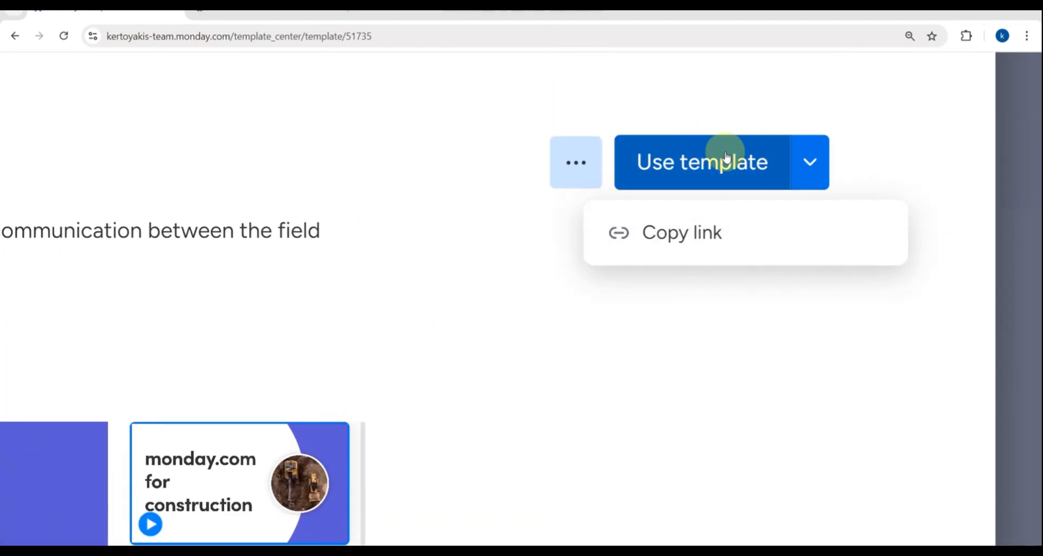
{"action": "scroll", "coordinate": [725, 155], "scroll_direction": "left", "scroll_amount": 1}
{"action": "left_click", "coordinate": [598, 167]}
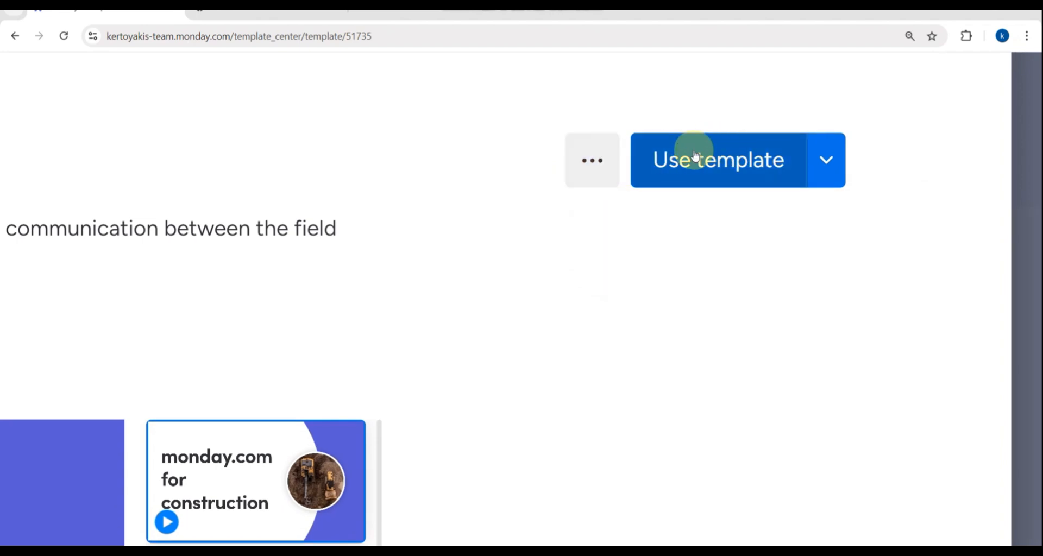
{"action": "scroll", "coordinate": [792, 175], "scroll_direction": "up", "scroll_amount": 3}
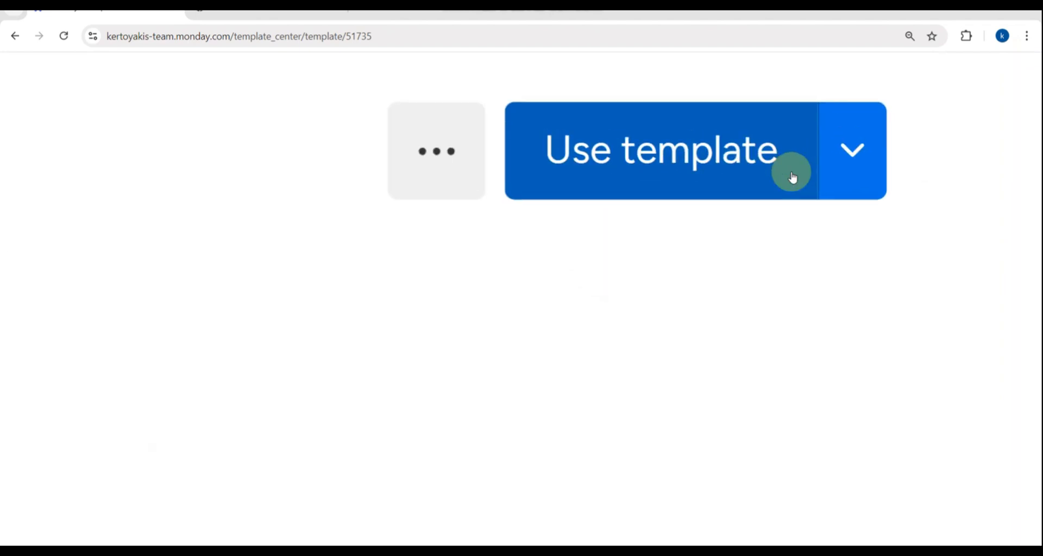
- Use the Construction management template to create its folder and Project overview board
{"action": "left_click", "coordinate": [696, 158]}
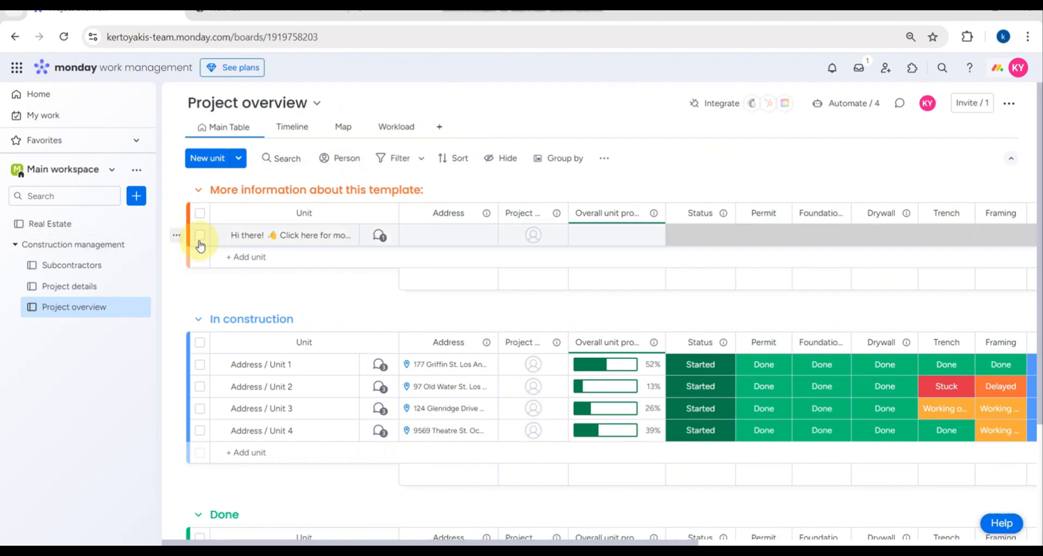
{"action": "left_click", "coordinate": [231, 109]}
- Change the board name in its info panel from Project overview to 'first construction'
{"action": "left_click", "coordinate": [231, 109]}
{"action": "left_click", "coordinate": [232, 109]}
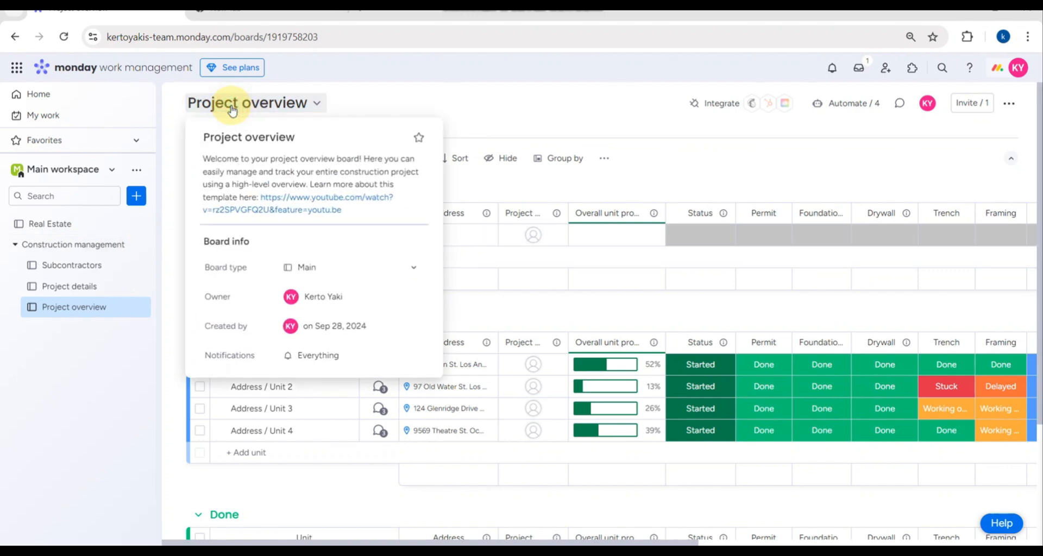
{"action": "left_click", "coordinate": [289, 136]}
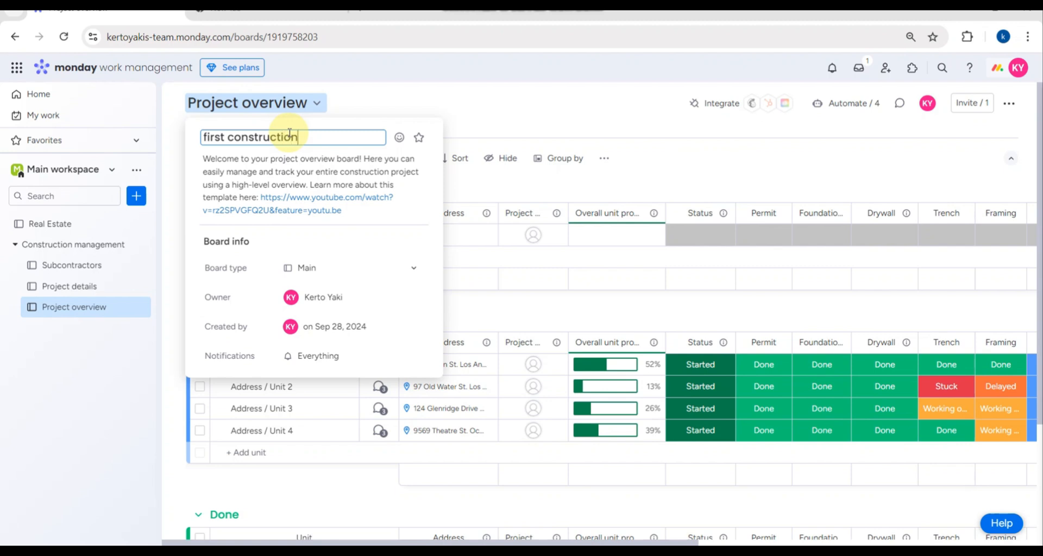
{"action": "key", "text": "Return"}
{"action": "left_click", "coordinate": [554, 112]}
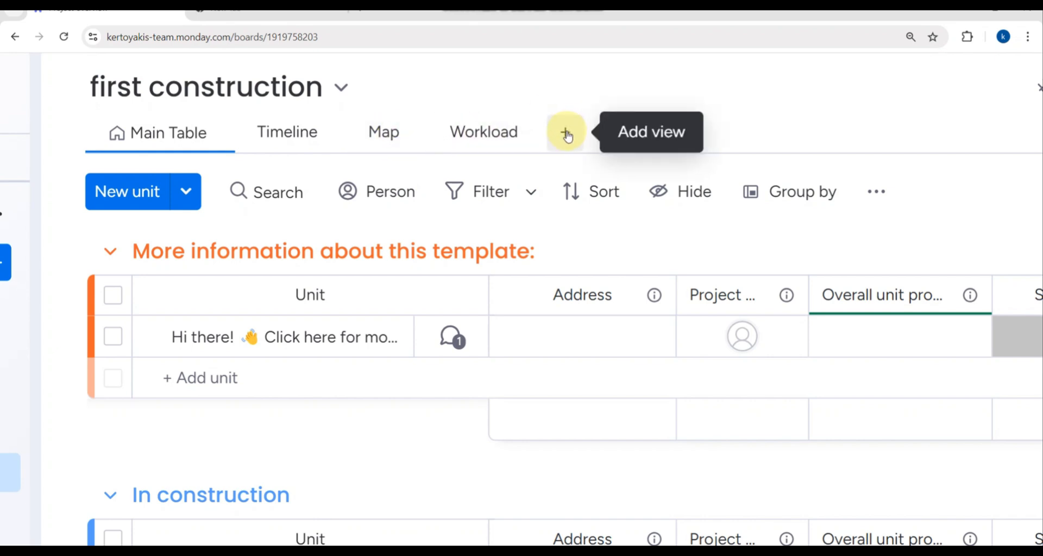
- Add a Kanban view beside the Main Table, Timeline, Map and Workload views
{"action": "left_click", "coordinate": [565, 133]}
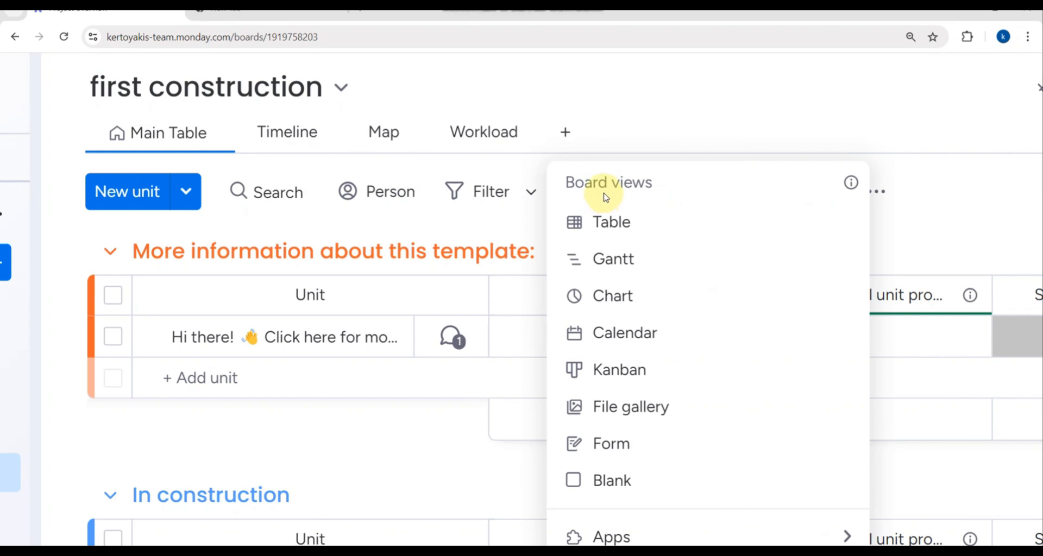
{"action": "scroll", "coordinate": [652, 225], "scroll_direction": "down", "scroll_amount": 1}
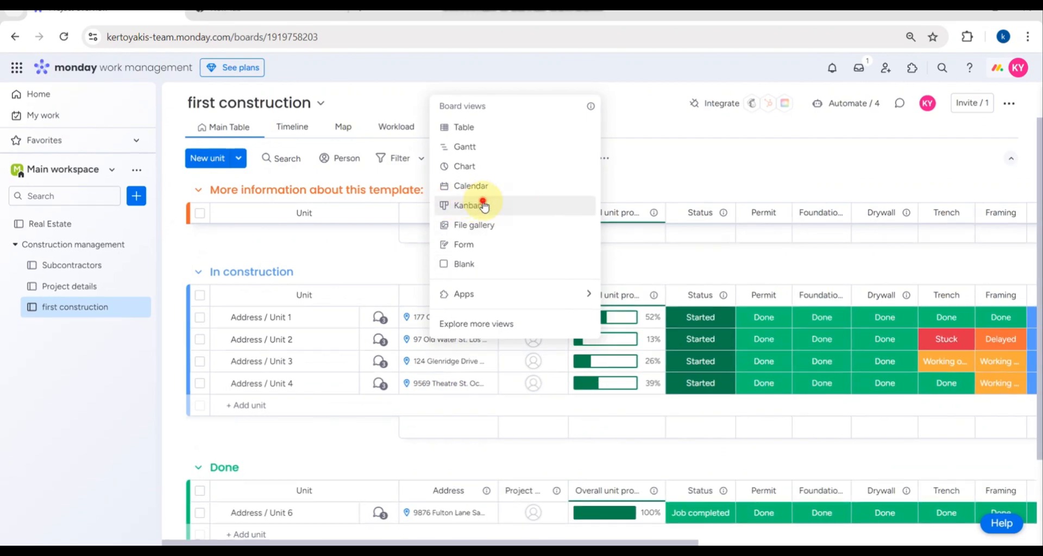
{"action": "left_click", "coordinate": [484, 206]}
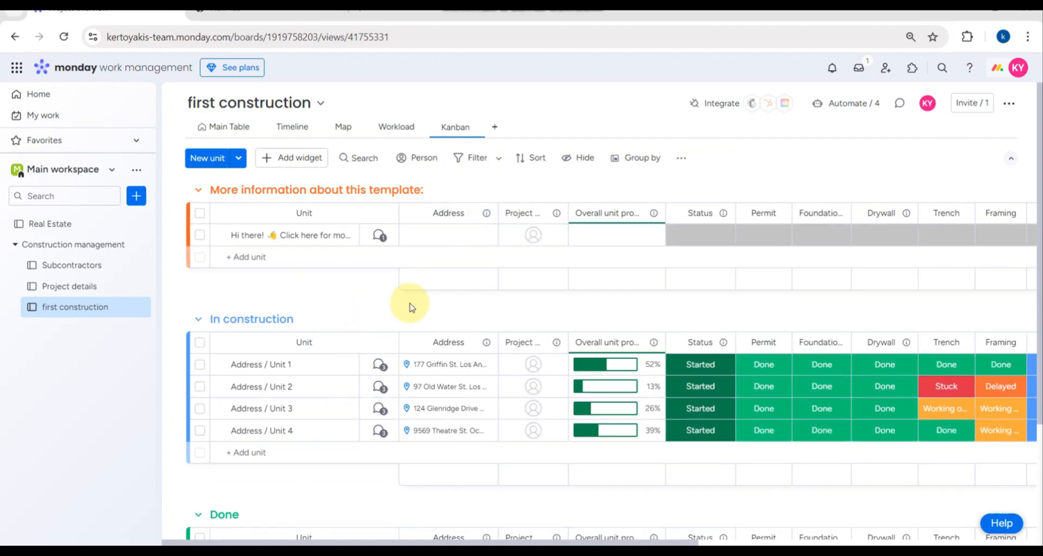
- Select the welcome template item and delete it, confirming with Delete anyway
{"action": "scroll", "coordinate": [537, 319], "scroll_direction": "right", "scroll_amount": 5}
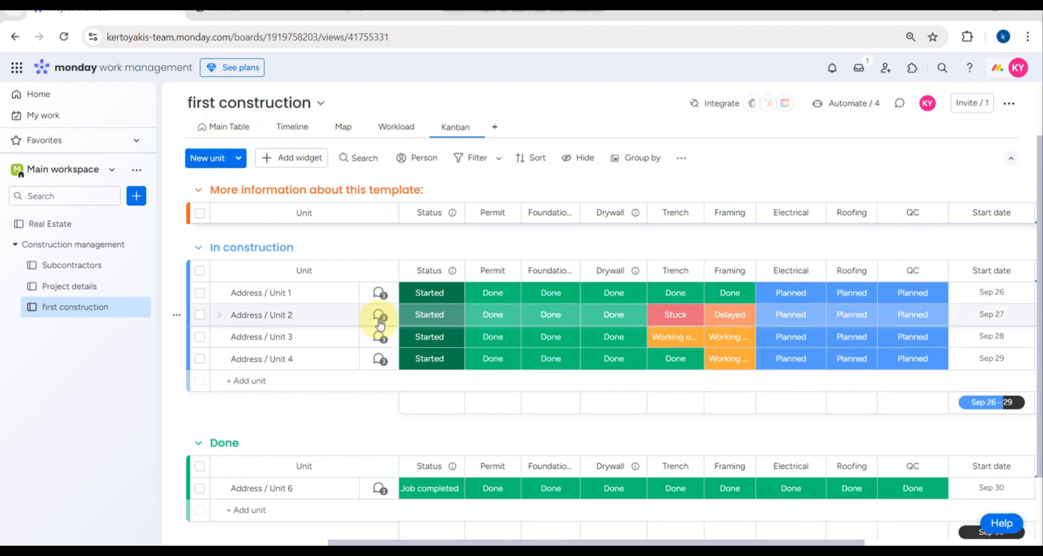
{"action": "scroll", "coordinate": [379, 324], "scroll_direction": "left", "scroll_amount": 5}
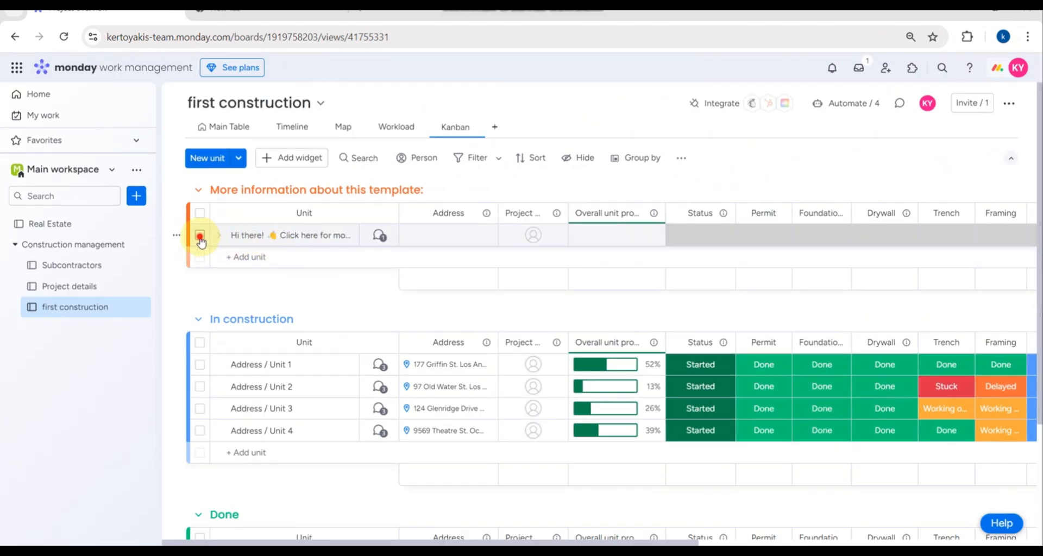
{"action": "left_click", "coordinate": [200, 236]}
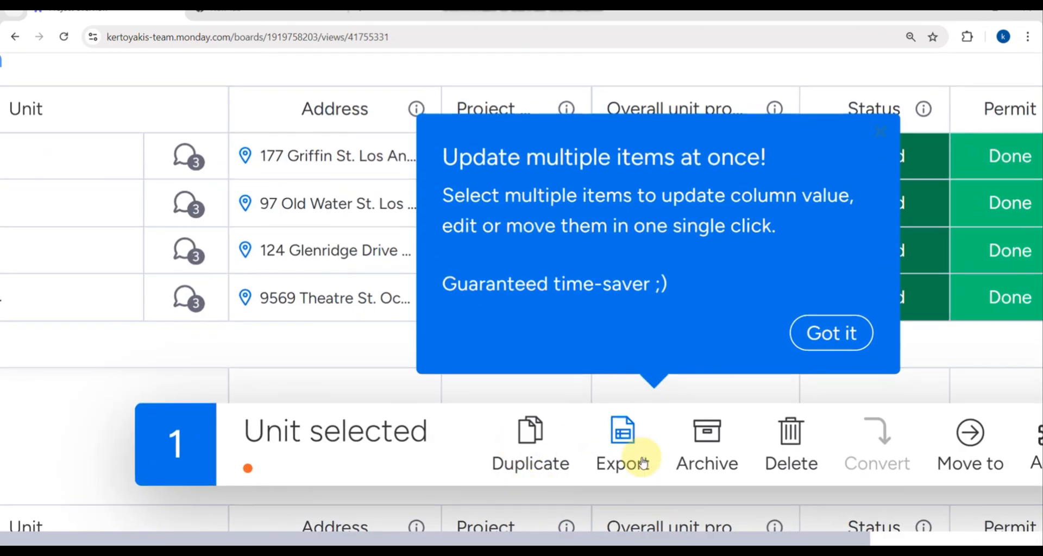
{"action": "scroll", "coordinate": [645, 458], "scroll_direction": "right", "scroll_amount": 2}
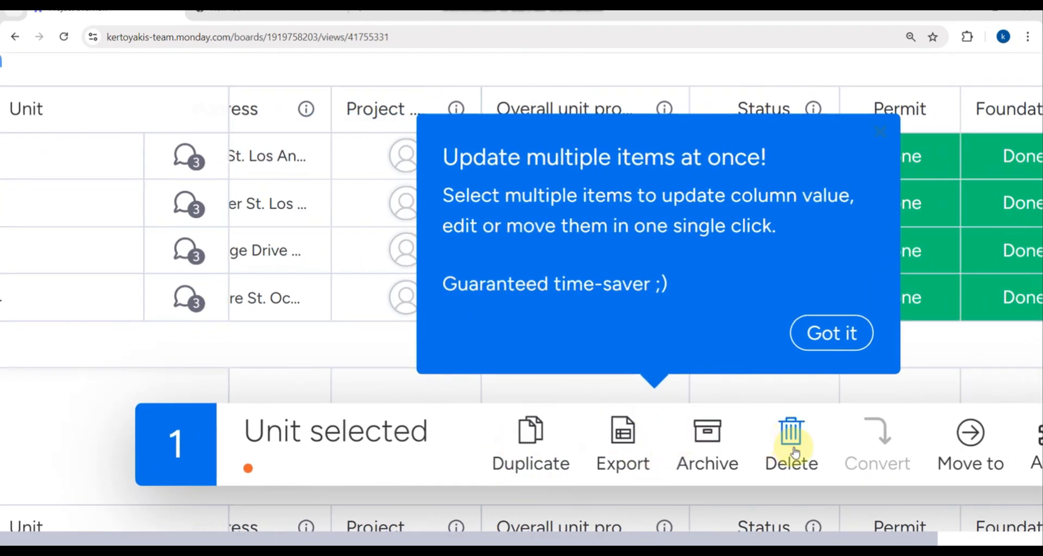
{"action": "scroll", "coordinate": [953, 453], "scroll_direction": "down", "scroll_amount": 3}
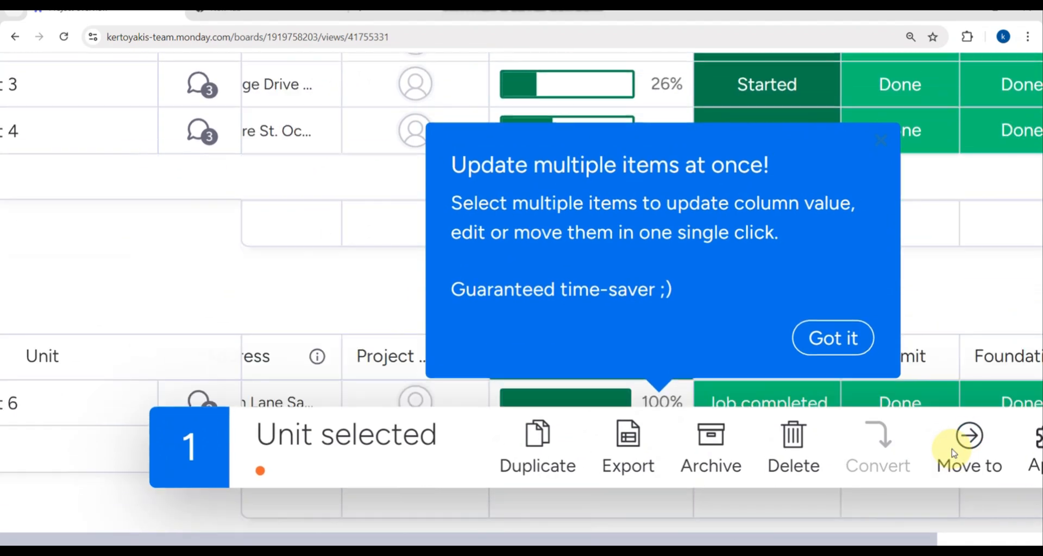
{"action": "scroll", "coordinate": [744, 441], "scroll_direction": "down", "scroll_amount": 1}
{"action": "scroll", "coordinate": [766, 445], "scroll_direction": "down", "scroll_amount": 1}
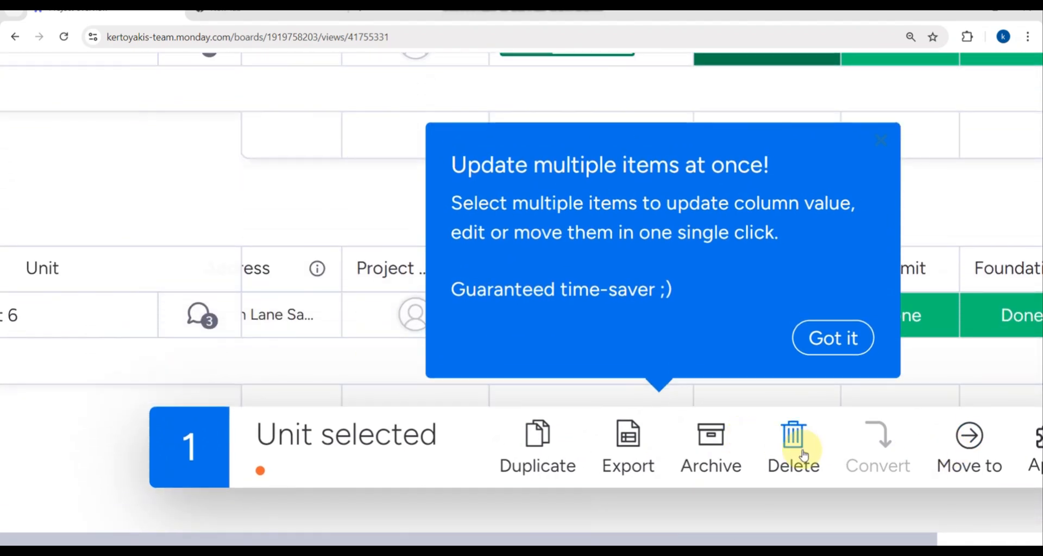
{"action": "left_click", "coordinate": [804, 453]}
{"action": "left_click", "coordinate": [725, 105]}
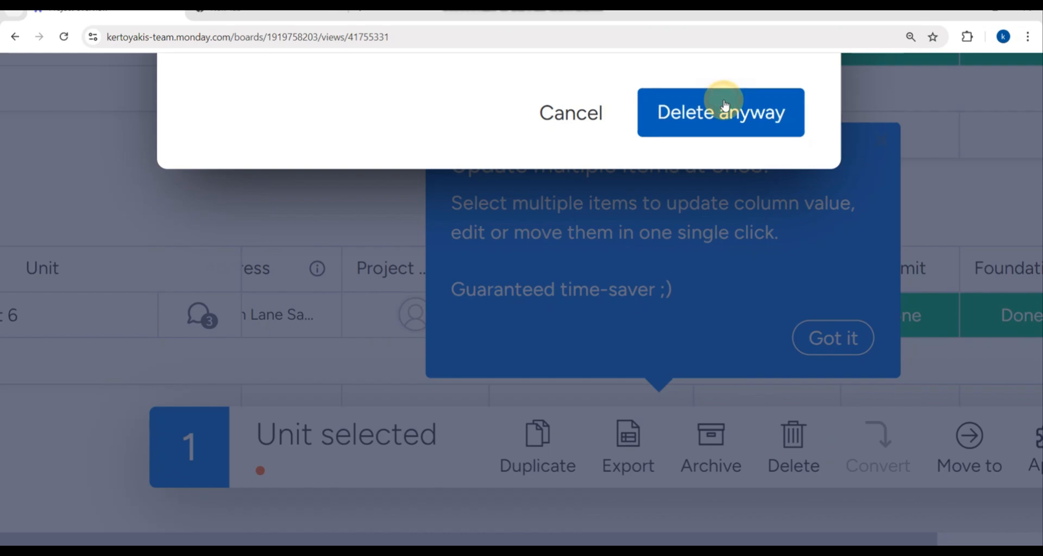
{"action": "scroll", "coordinate": [366, 237], "scroll_direction": "down", "scroll_amount": 5}
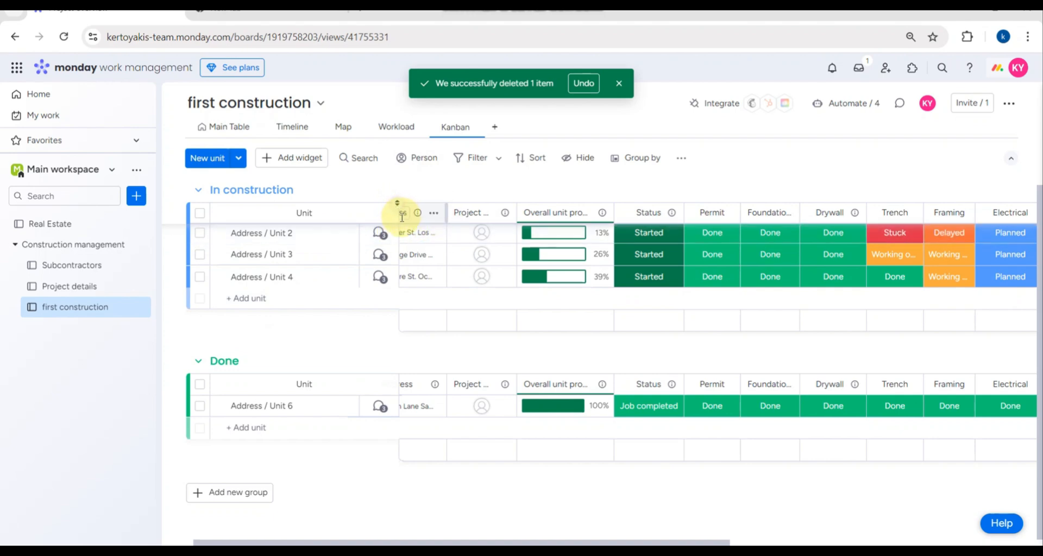
- Drag the Unit column narrower, then delete and confirm removal of the Address column
{"action": "left_click_drag", "start_coordinate": [397, 217], "coordinate": [167, 278]}
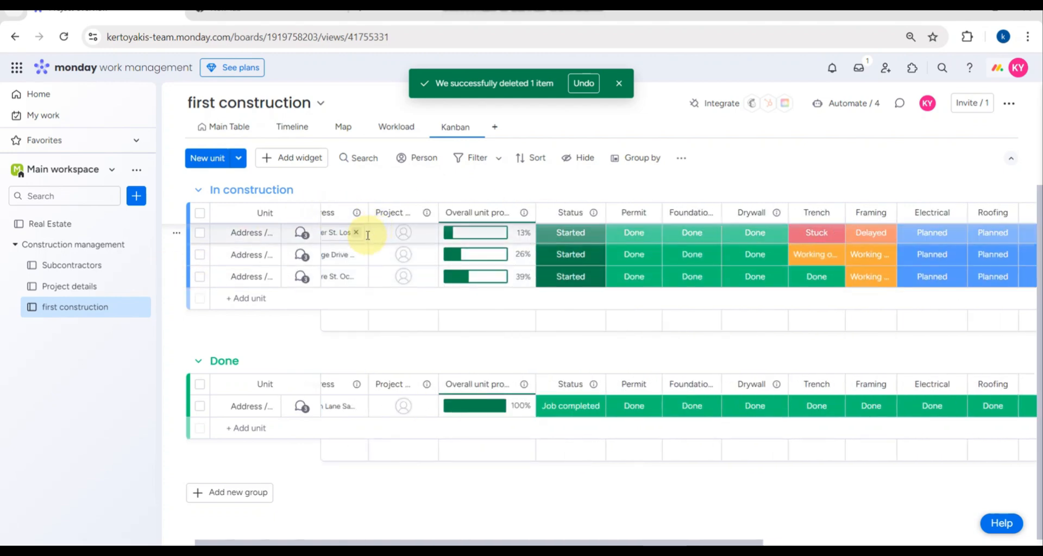
{"action": "left_click", "coordinate": [356, 215]}
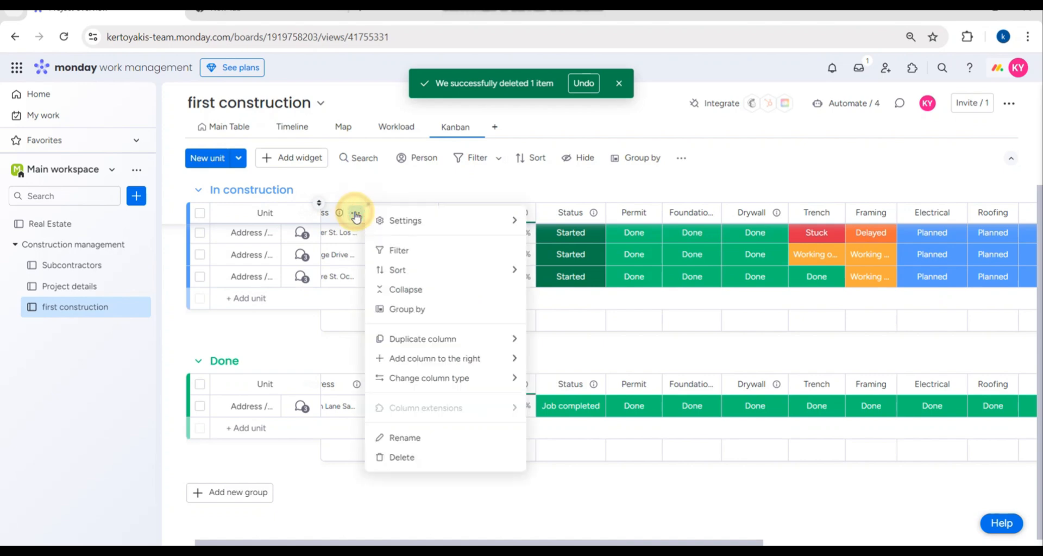
{"action": "left_click", "coordinate": [387, 456]}
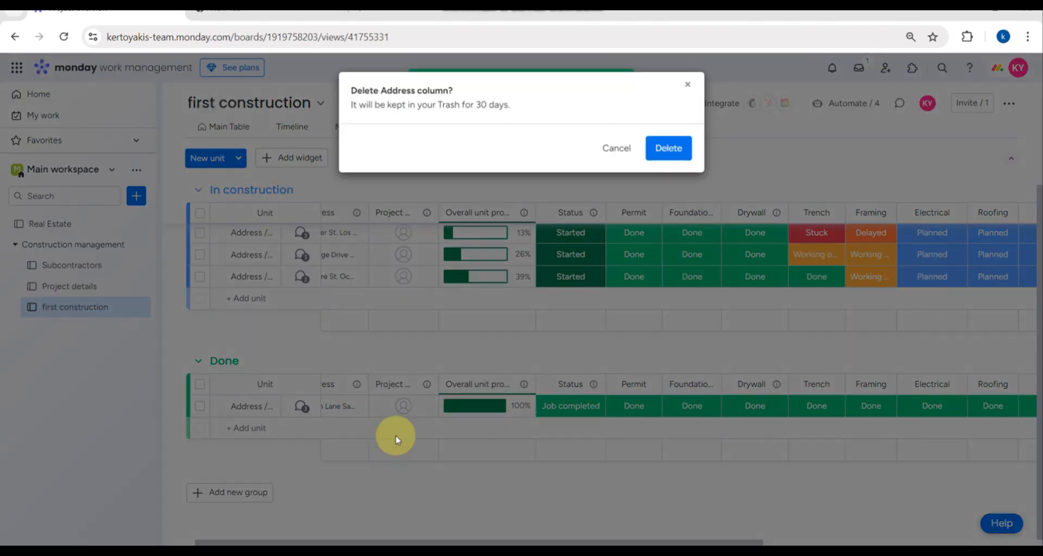
{"action": "left_click", "coordinate": [668, 148]}
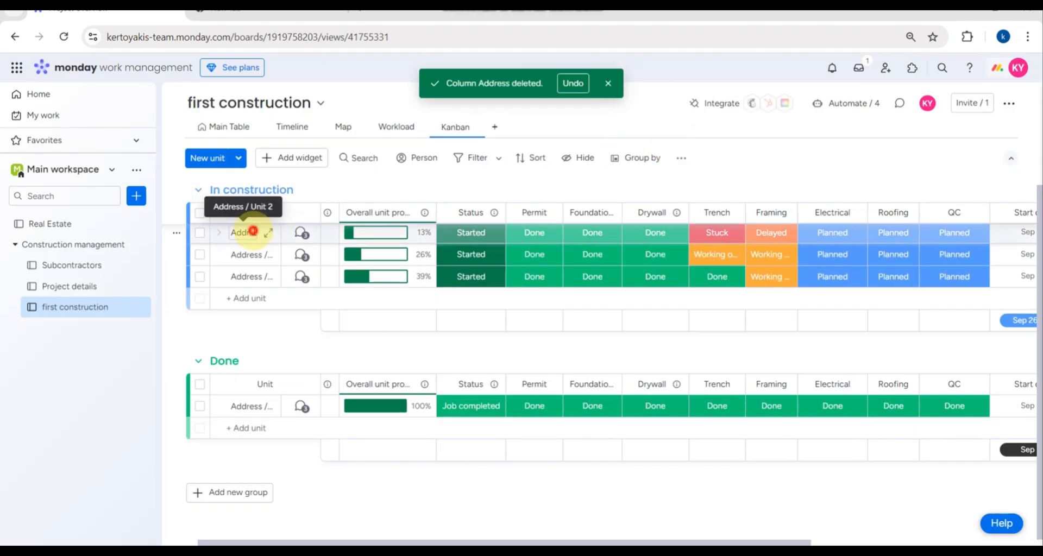
{"action": "left_click", "coordinate": [252, 232]}
- Add a unit named 'address 3' at the end of the In construction group
{"action": "left_click", "coordinate": [253, 254]}
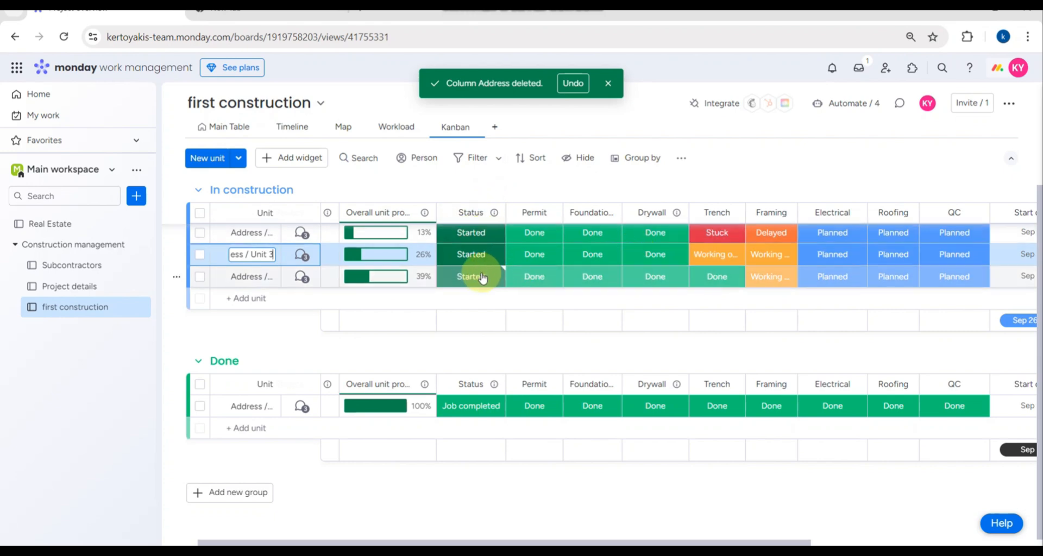
{"action": "left_click", "coordinate": [249, 300]}
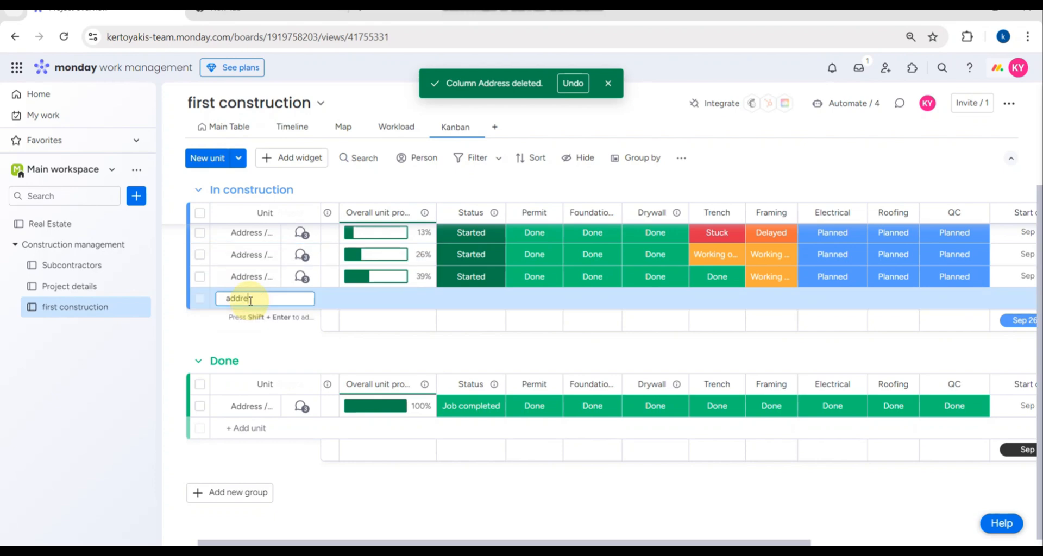
{"action": "type", "text": "address 3"}
{"action": "key", "text": "Return"}
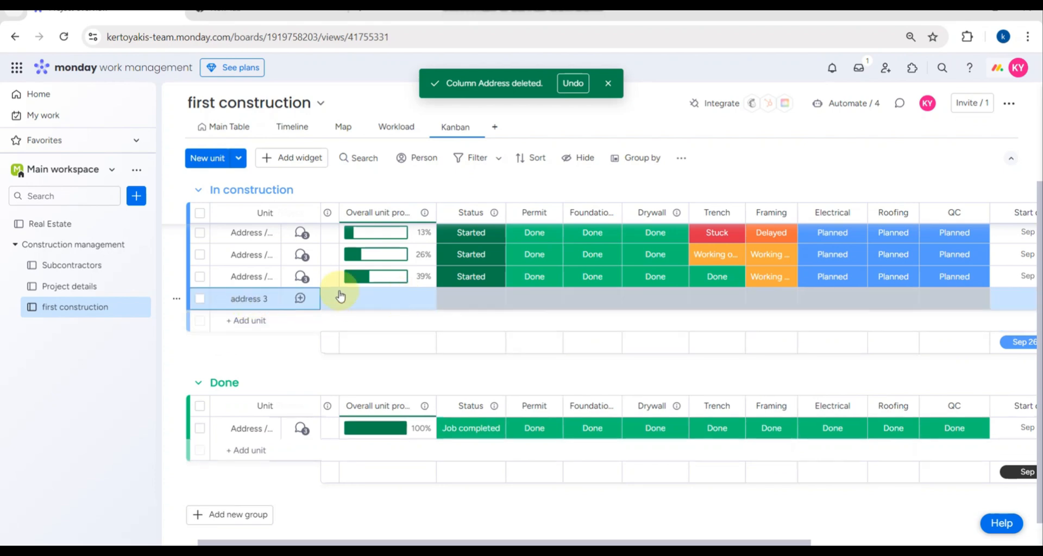
- Add a new URGENT status label and set address 3's status to URGENT
{"action": "left_click", "coordinate": [468, 299]}
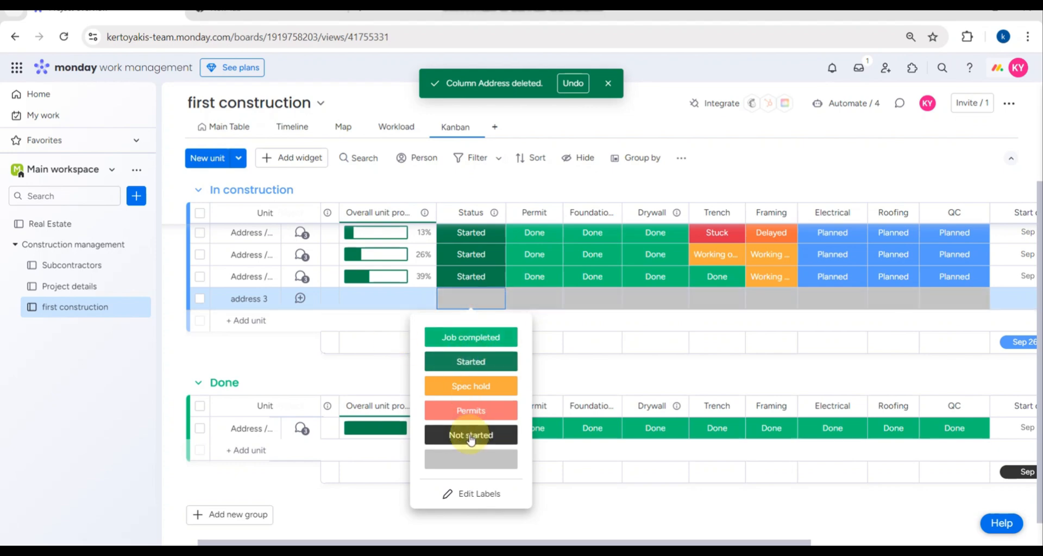
{"action": "left_click", "coordinate": [464, 496]}
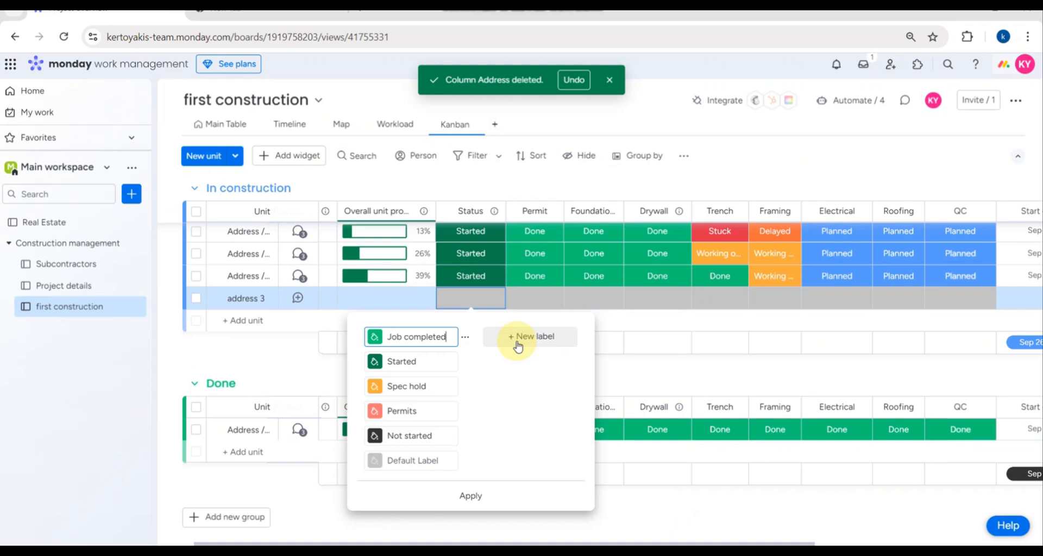
{"action": "left_click", "coordinate": [517, 338]}
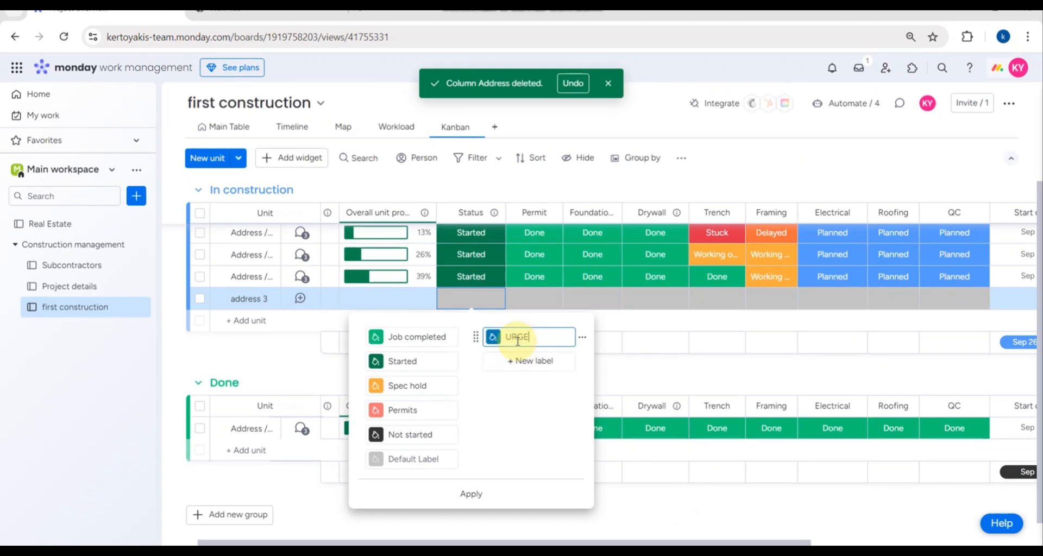
{"action": "type", "text": "URGENT"}
{"action": "key", "text": "Return"}
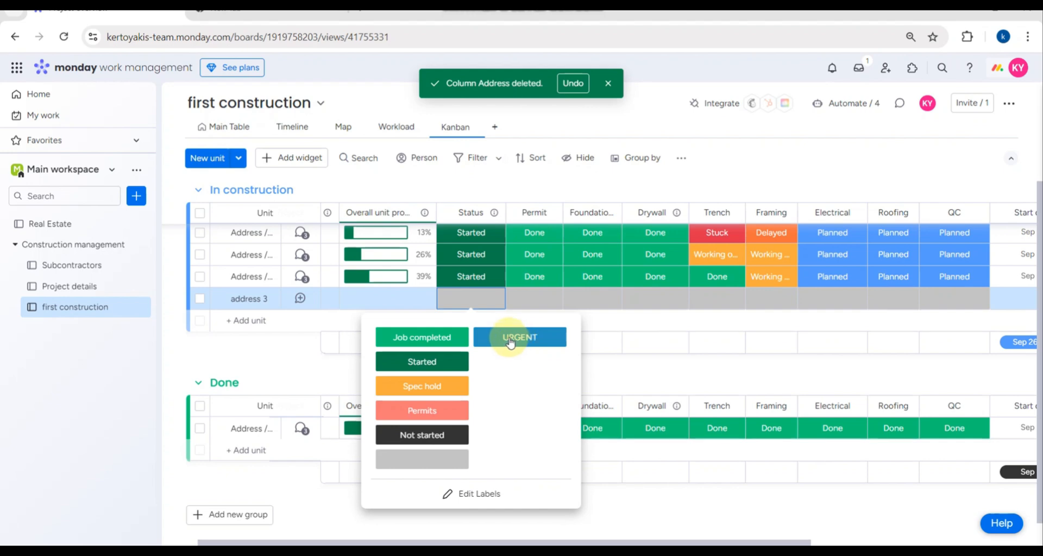
{"action": "left_click", "coordinate": [511, 341]}
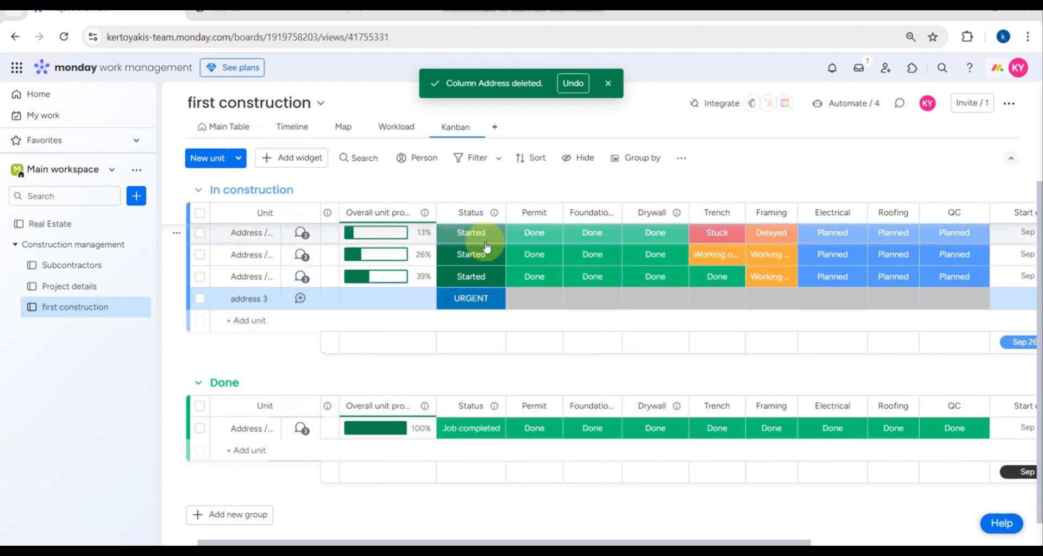
- Scroll to the board's right edge, open the add-column type list, then dismiss it
{"action": "scroll", "coordinate": [585, 272], "scroll_direction": "right", "scroll_amount": 3}
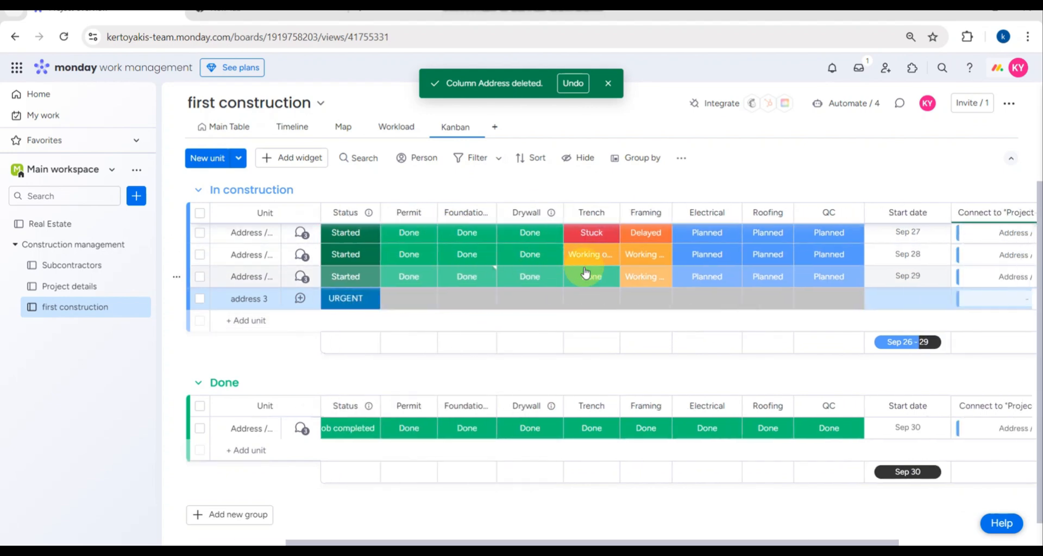
{"action": "scroll", "coordinate": [585, 272], "scroll_direction": "right", "scroll_amount": 3}
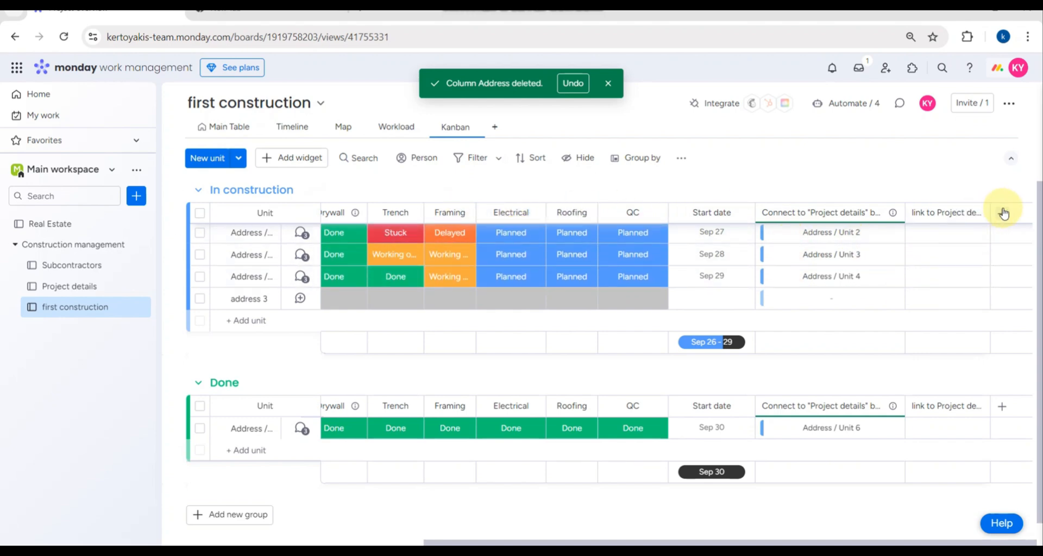
{"action": "scroll", "coordinate": [1002, 251], "scroll_direction": "up", "scroll_amount": 1}
{"action": "scroll", "coordinate": [1001, 252], "scroll_direction": "up", "scroll_amount": 1}
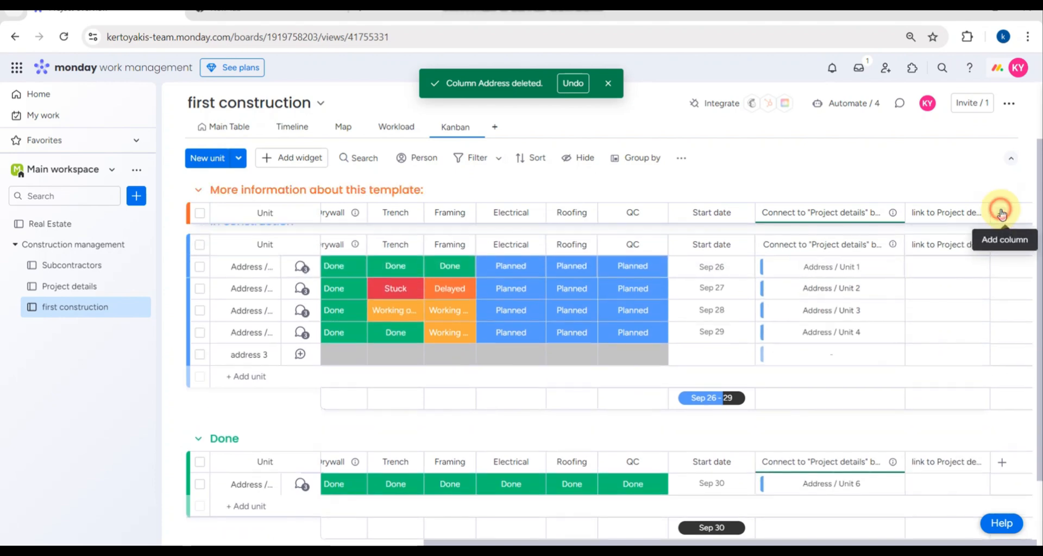
{"action": "left_click", "coordinate": [1001, 212]}
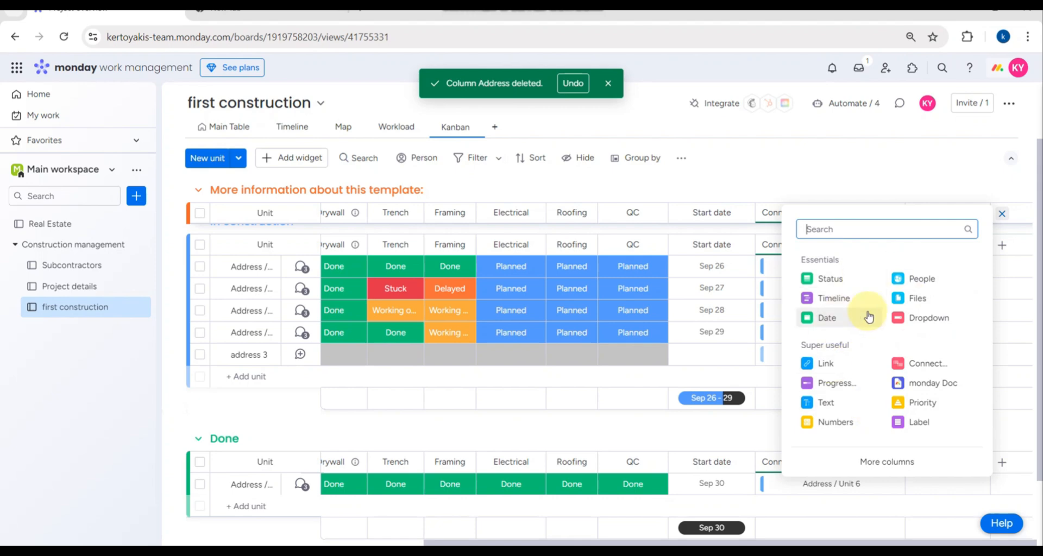
{"action": "left_click", "coordinate": [53, 395]}
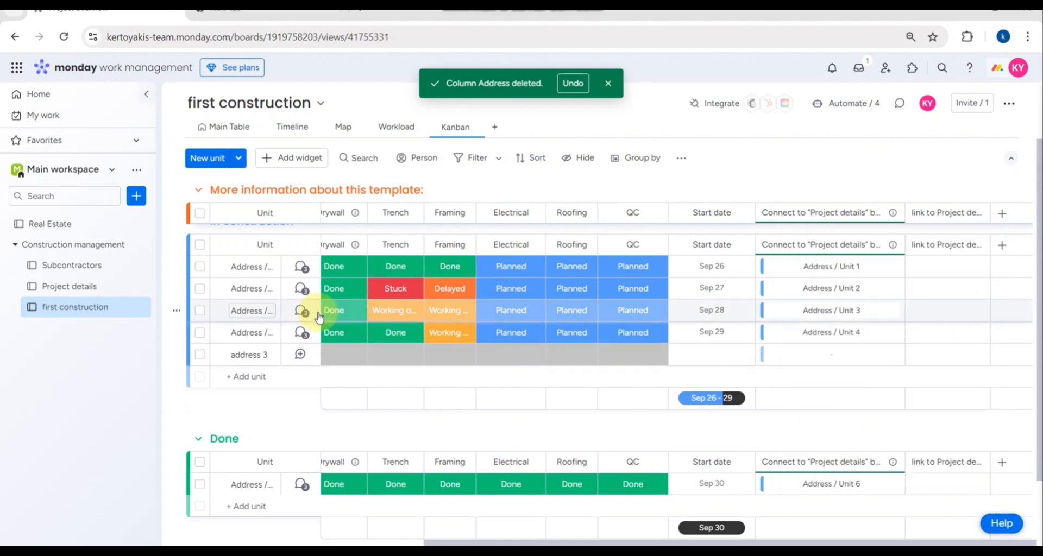
{"action": "scroll", "coordinate": [369, 326], "scroll_direction": "left", "scroll_amount": 5}
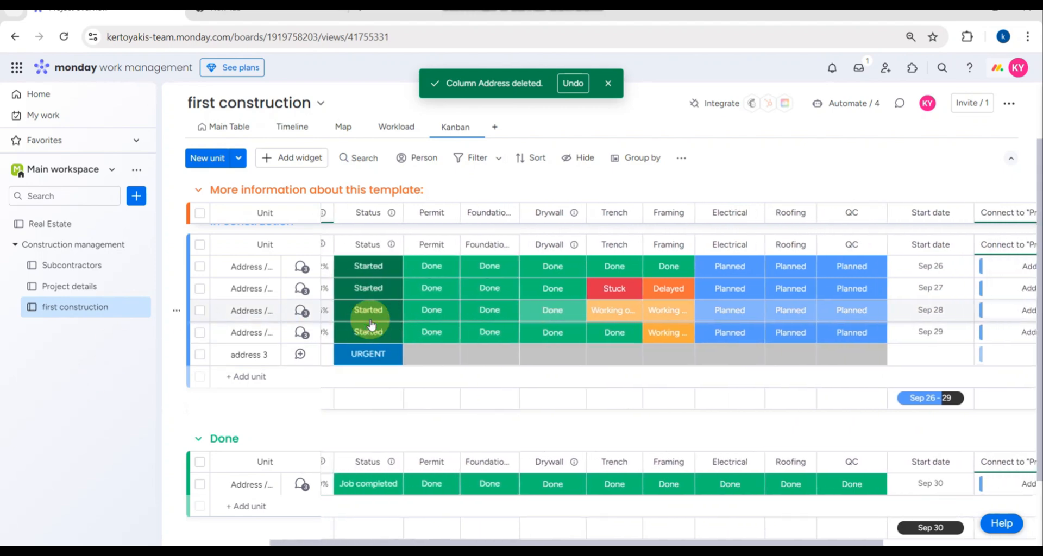
- Open the Permit column's options and click into the Permit, Foundations and Drywall column titles
{"action": "left_click", "coordinate": [448, 215]}
{"action": "left_click", "coordinate": [433, 213]}
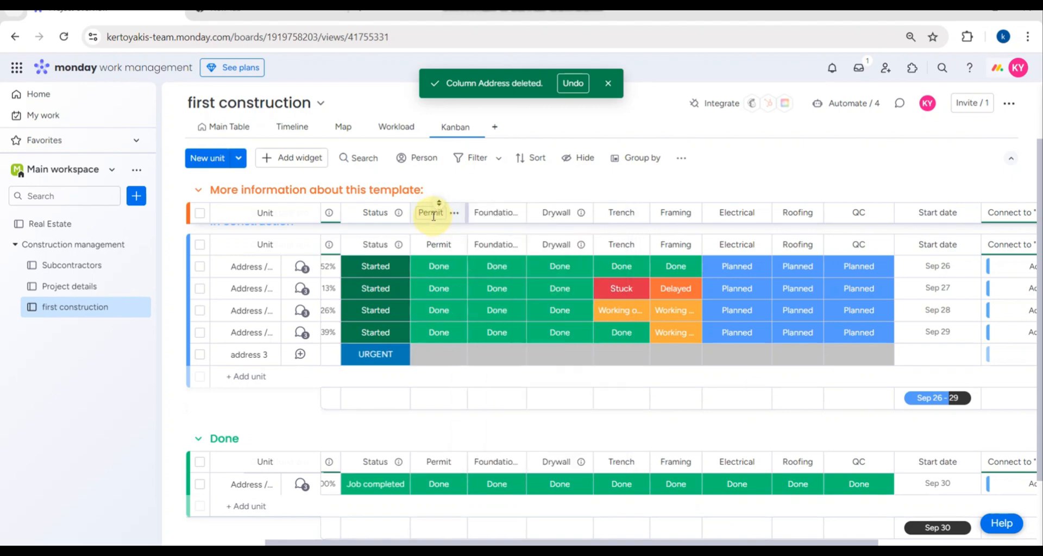
{"action": "left_click", "coordinate": [486, 213]}
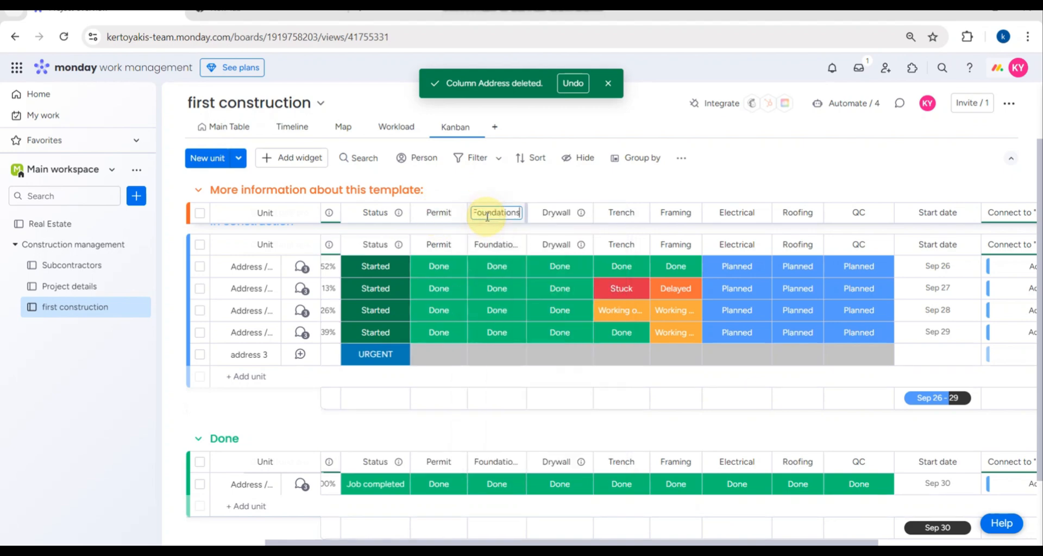
{"action": "left_click", "coordinate": [547, 213]}
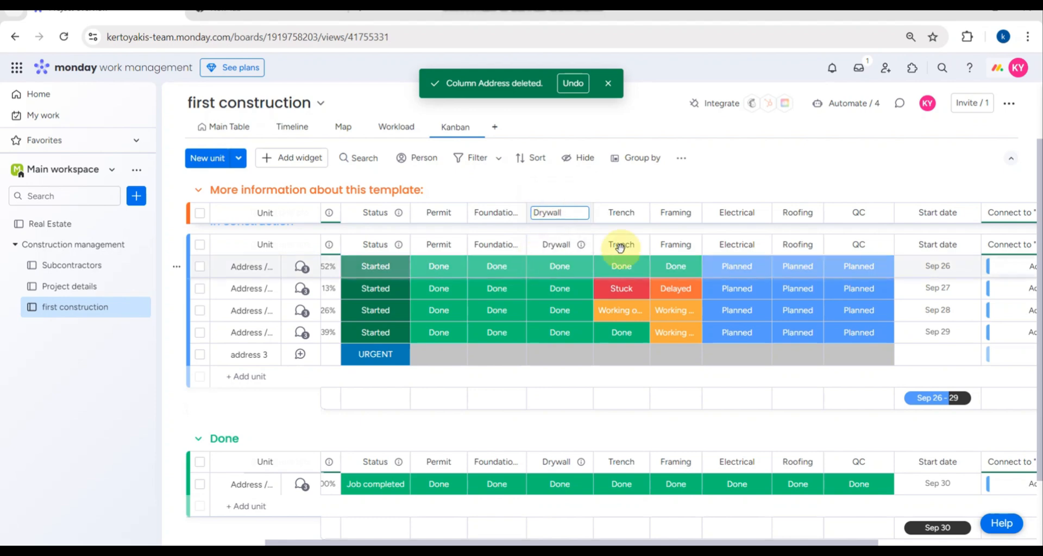
{"action": "scroll", "coordinate": [254, 387], "scroll_direction": "down", "scroll_amount": 2}
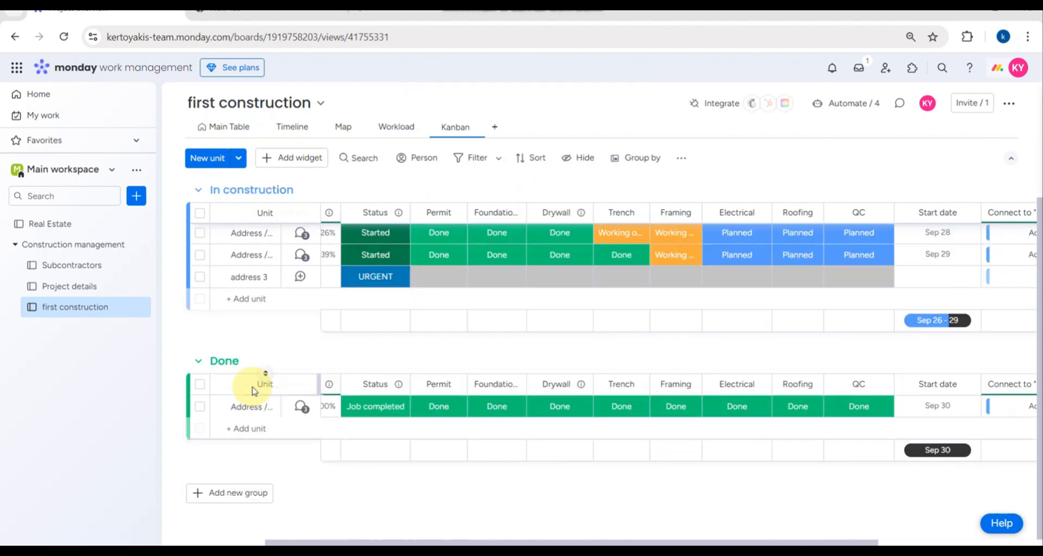
{"action": "scroll", "coordinate": [225, 306], "scroll_direction": "up", "scroll_amount": 3}
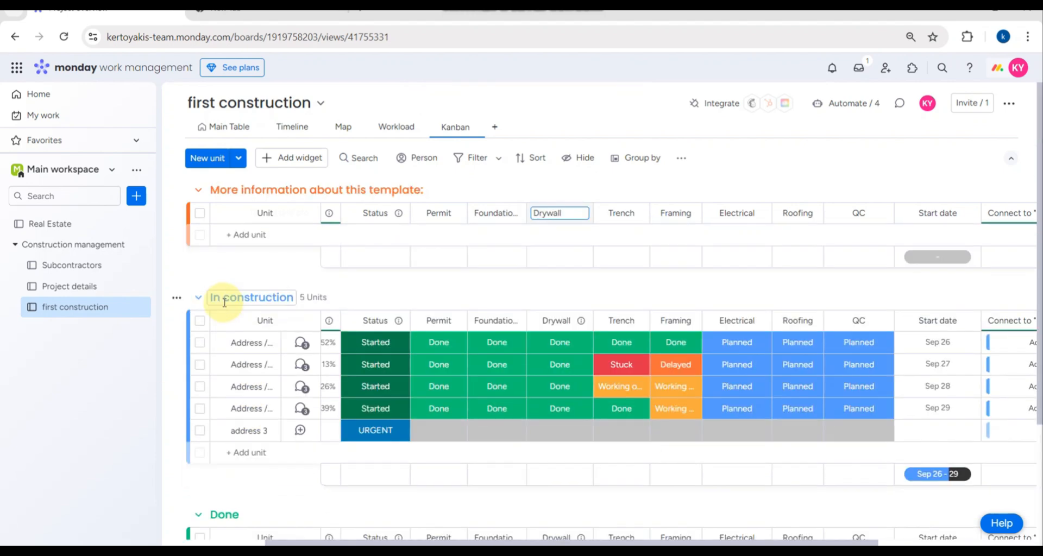
{"action": "scroll", "coordinate": [224, 305], "scroll_direction": "down", "scroll_amount": 3}
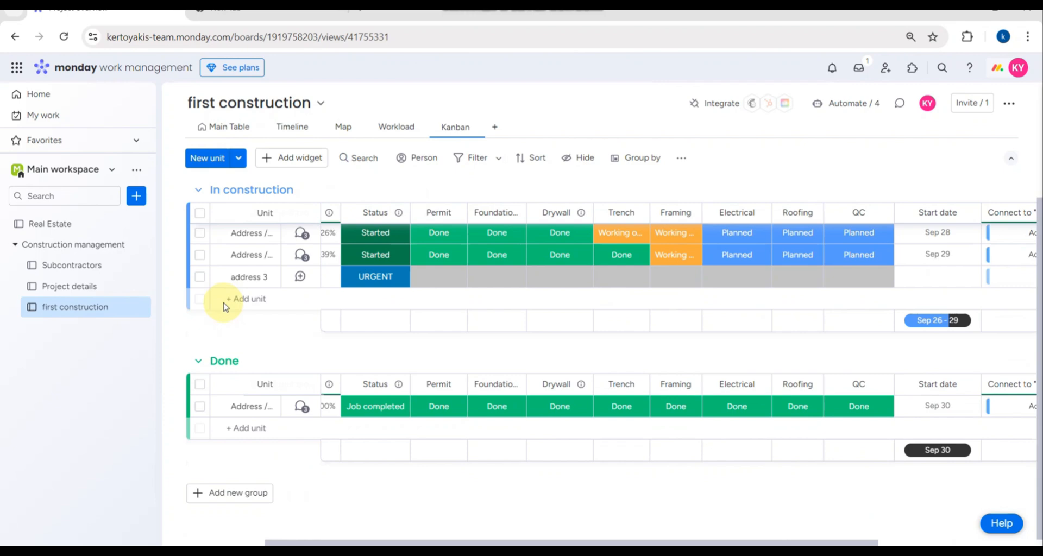
- Add a group below Done, name it 'On going' and colour it purple
{"action": "left_click", "coordinate": [232, 493]}
{"action": "left_click", "coordinate": [232, 492]}
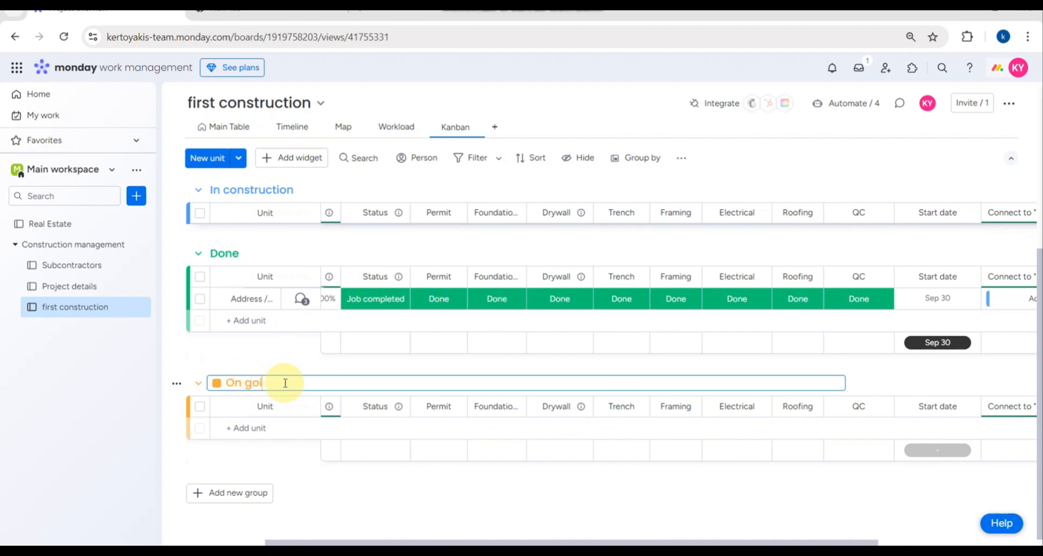
{"action": "left_click", "coordinate": [216, 383]}
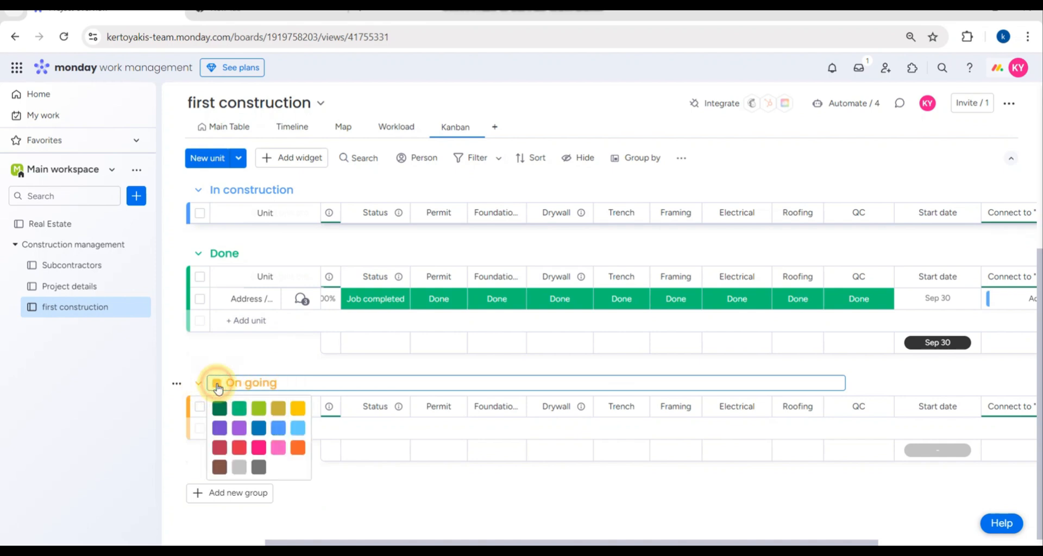
{"action": "left_click", "coordinate": [220, 430]}
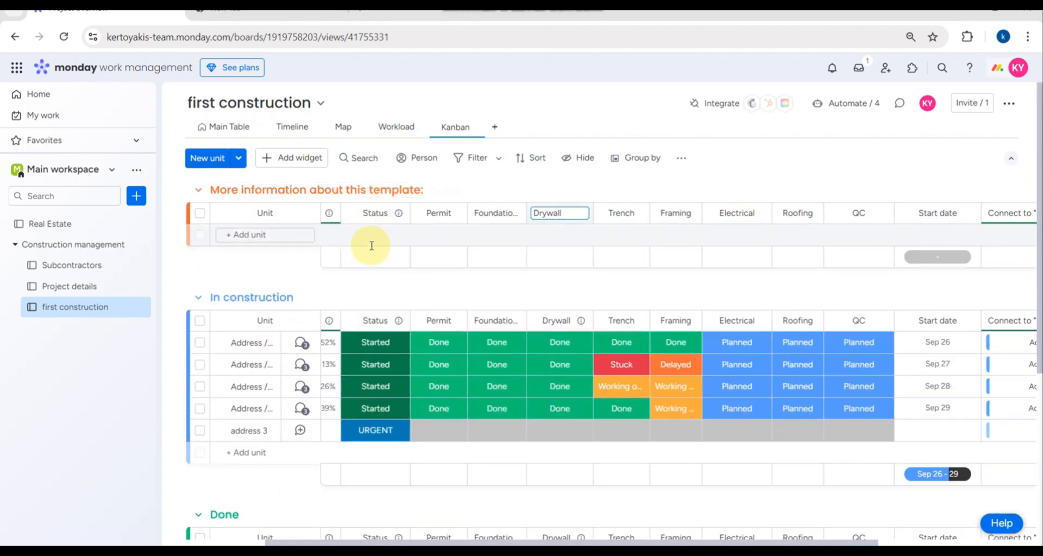
- Rename the Status column header to 'Ideal status'
{"action": "left_click", "coordinate": [363, 214]}
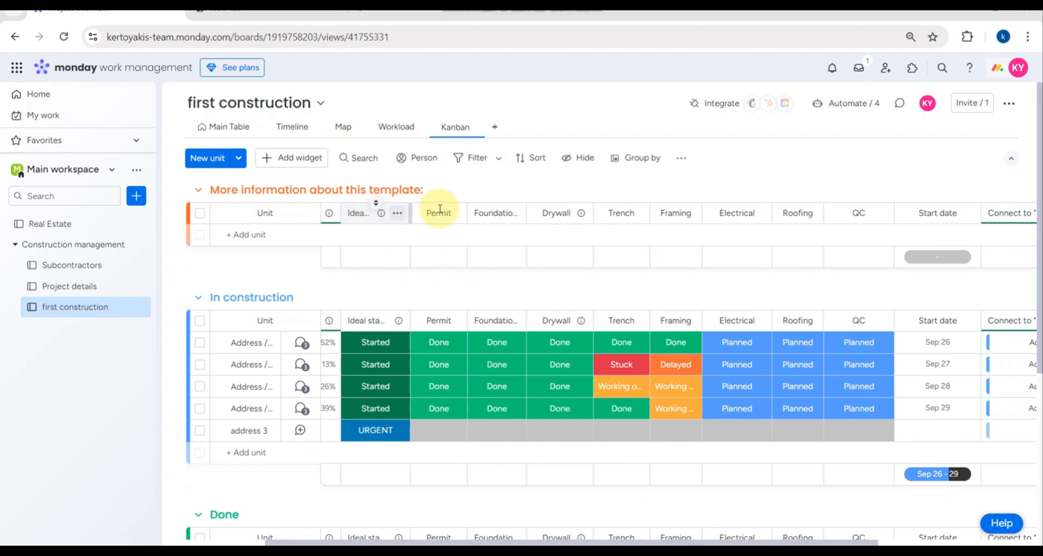
{"action": "scroll", "coordinate": [523, 233], "scroll_direction": "right", "scroll_amount": 5}
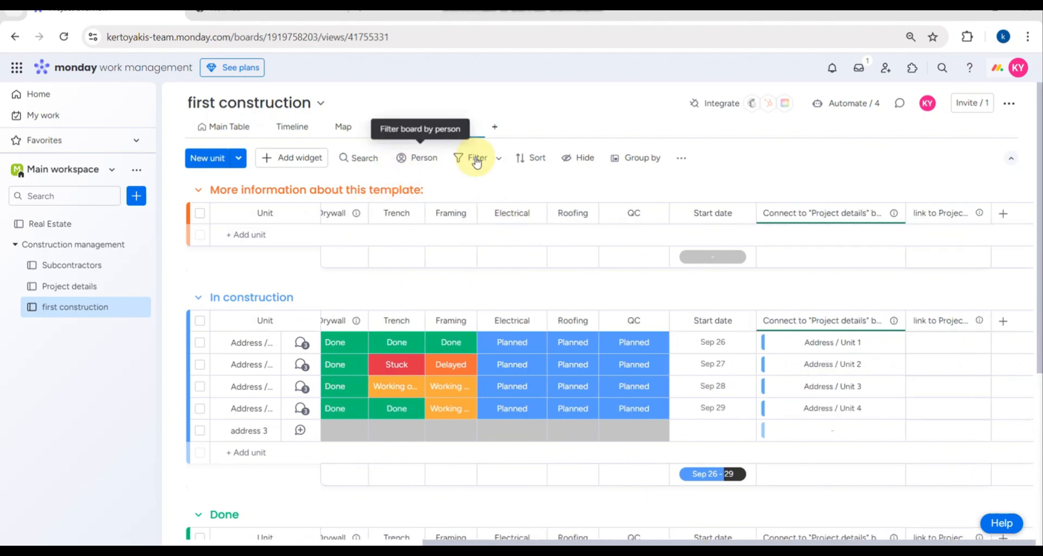
{"action": "scroll", "coordinate": [726, 353], "scroll_direction": "down", "scroll_amount": 5}
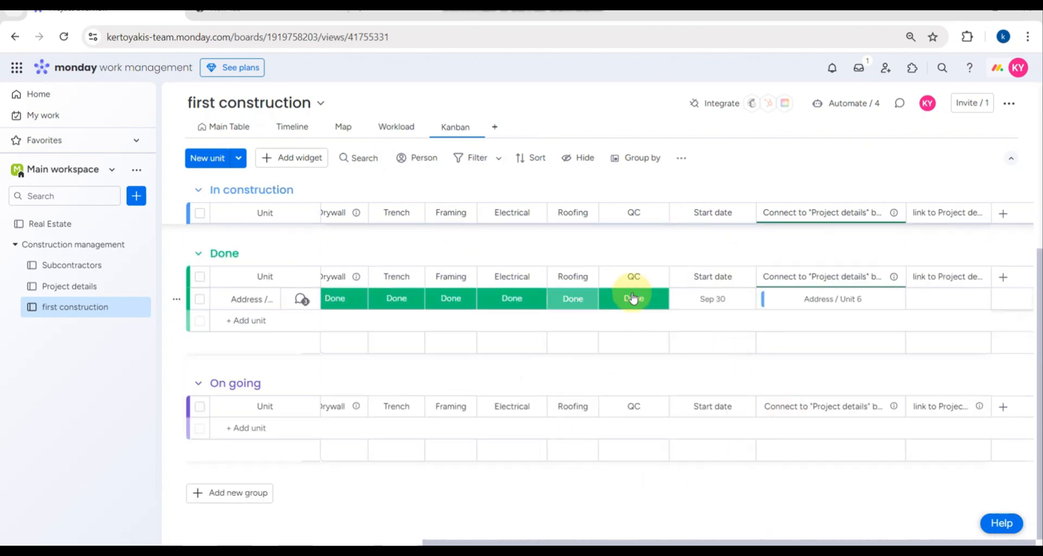
{"action": "scroll", "coordinate": [451, 294], "scroll_direction": "up", "scroll_amount": 3}
{"action": "scroll", "coordinate": [535, 299], "scroll_direction": "up", "scroll_amount": 3}
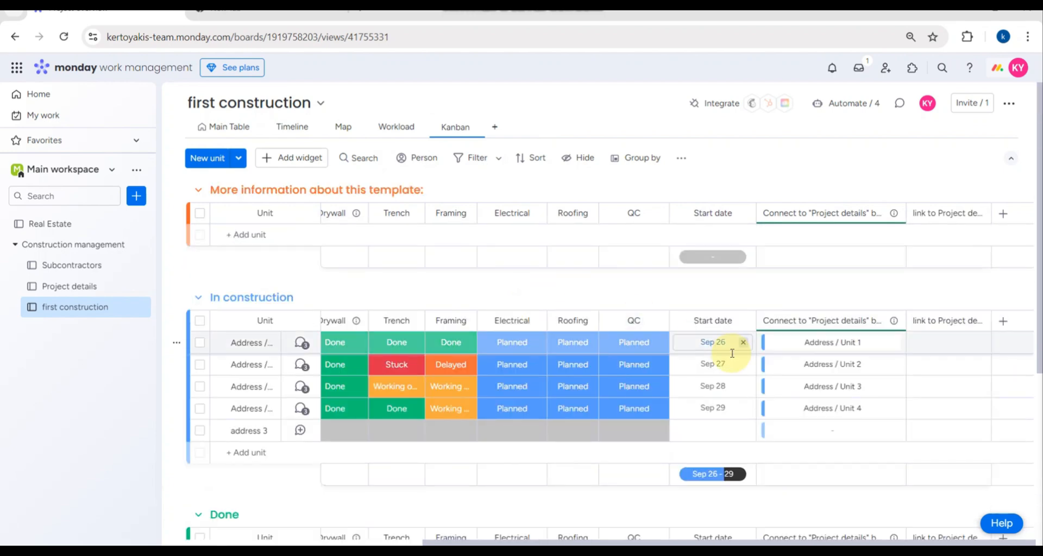
- Check the Sep 26 start date, then go to the Project details board
{"action": "left_click", "coordinate": [713, 343]}
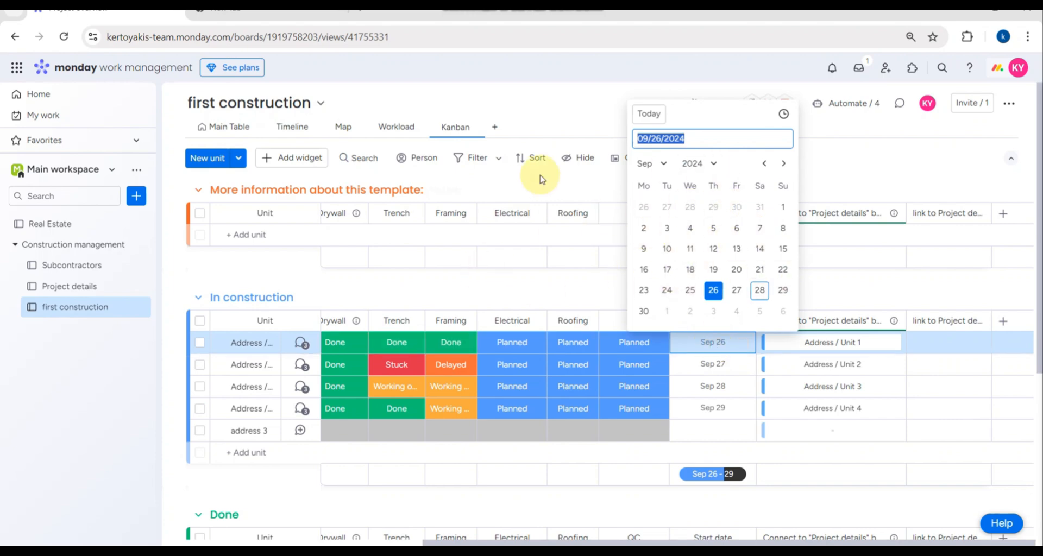
{"action": "left_click", "coordinate": [43, 398]}
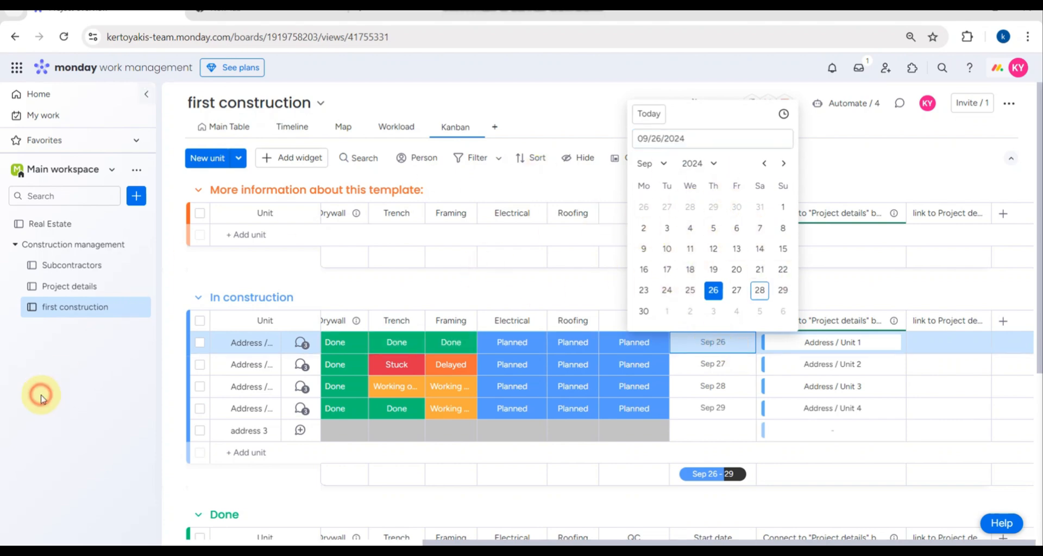
{"action": "left_click", "coordinate": [68, 288]}
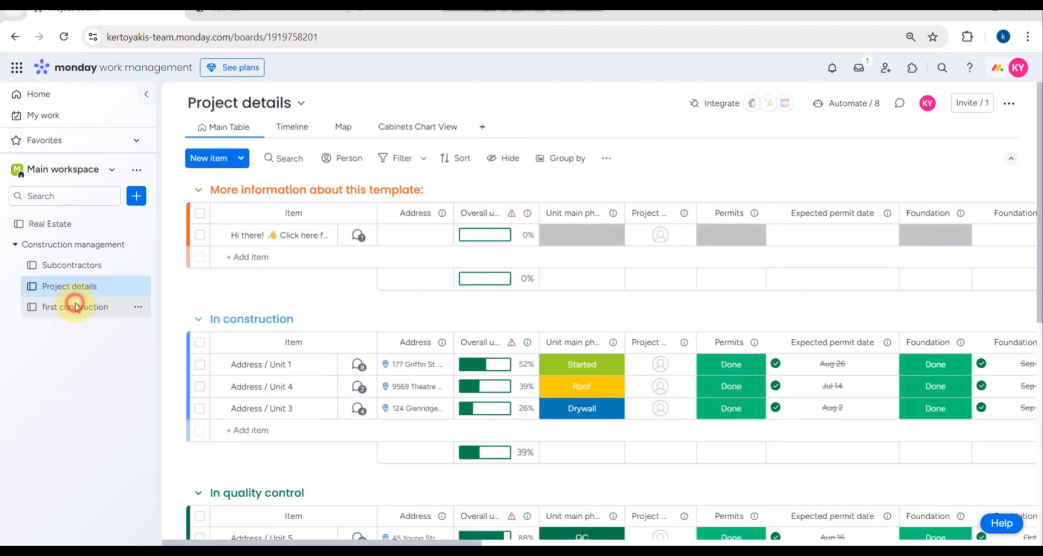
- Back on first construction's Kanban, add a New Unit card under Job completed
{"action": "left_click", "coordinate": [75, 304]}
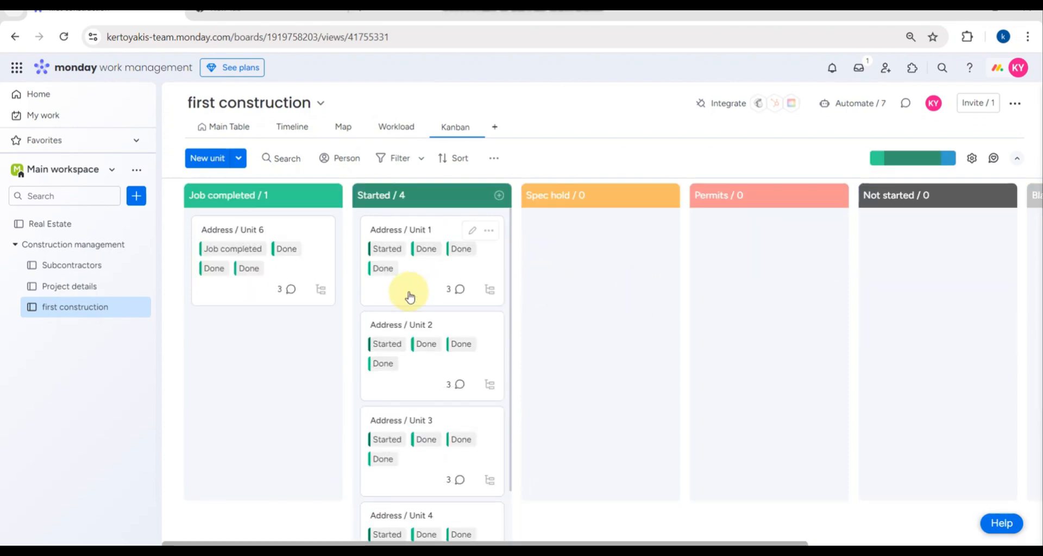
{"action": "left_click", "coordinate": [302, 233]}
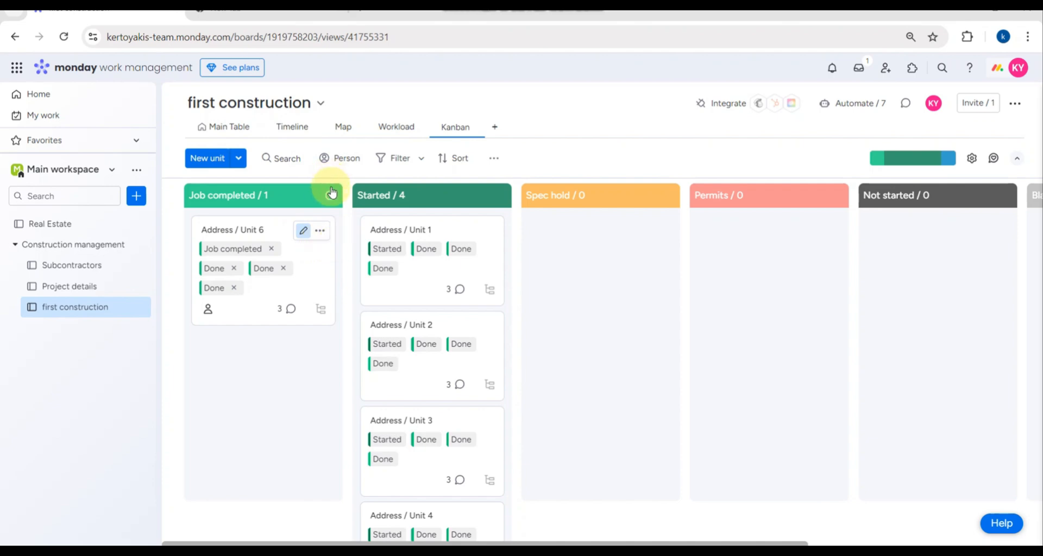
{"action": "left_click", "coordinate": [331, 193]}
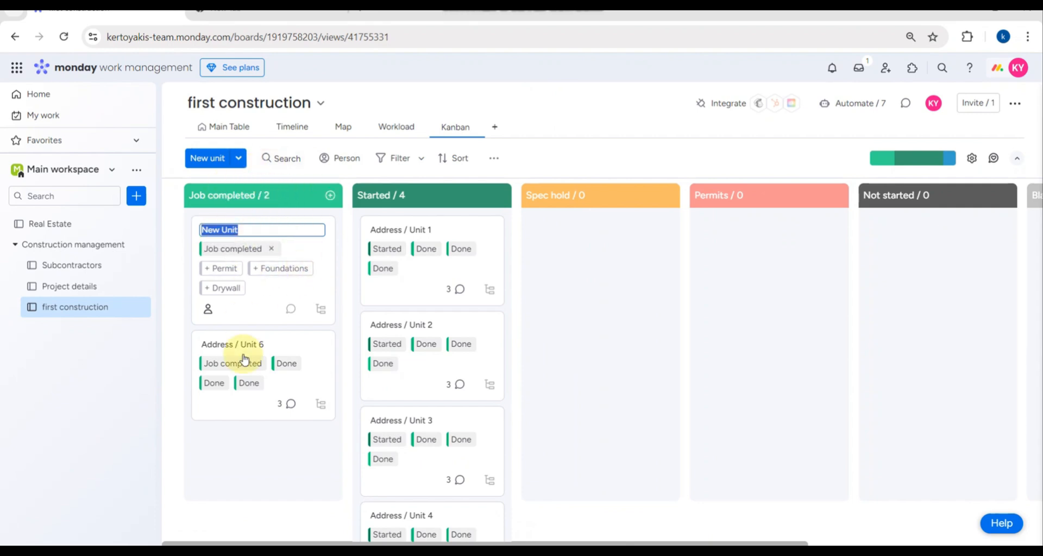
{"action": "left_click", "coordinate": [249, 456]}
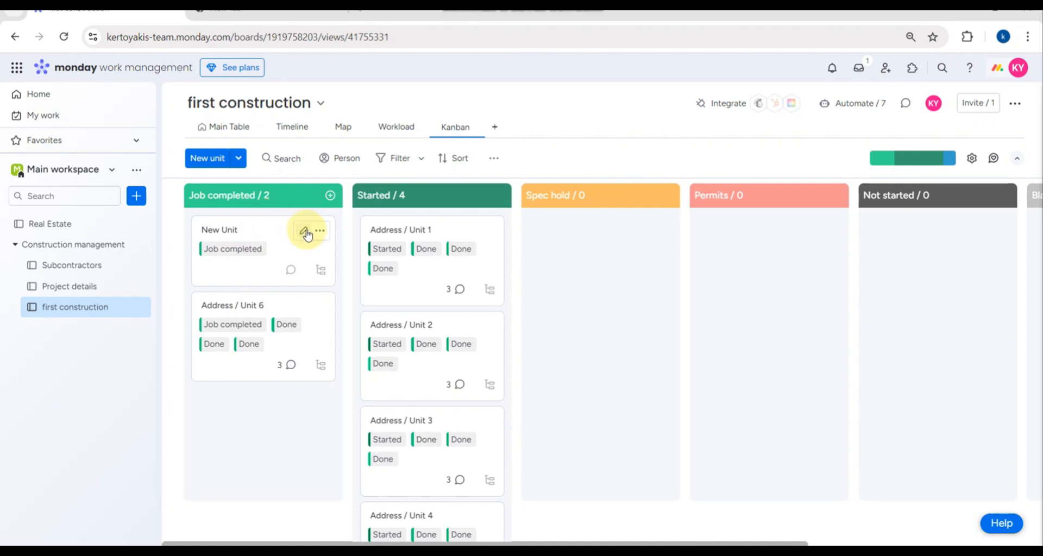
{"action": "left_click", "coordinate": [306, 232]}
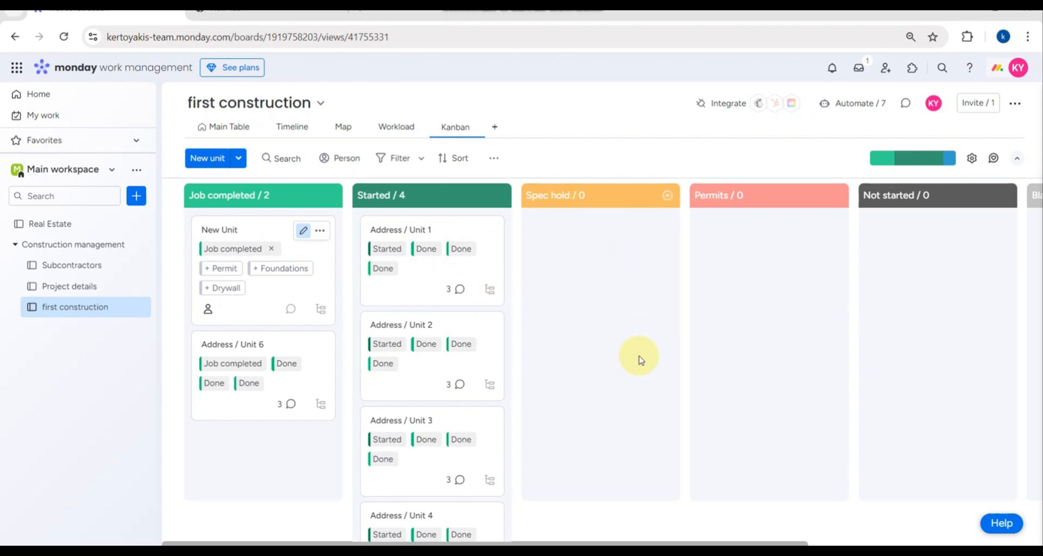
- Switch the first construction board back to its Main Table view
{"action": "scroll", "coordinate": [840, 382], "scroll_direction": "right", "scroll_amount": 5}
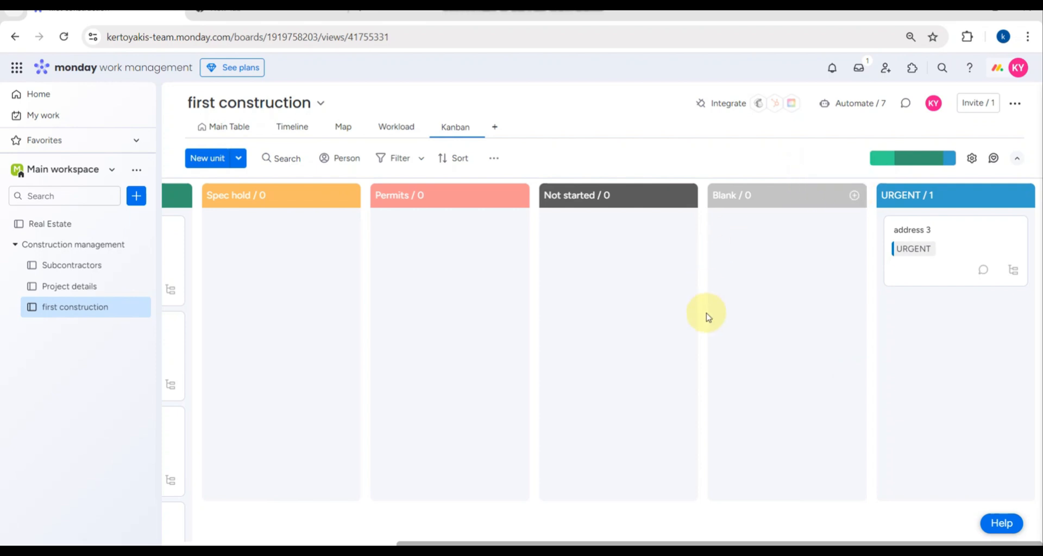
{"action": "left_click", "coordinate": [733, 196]}
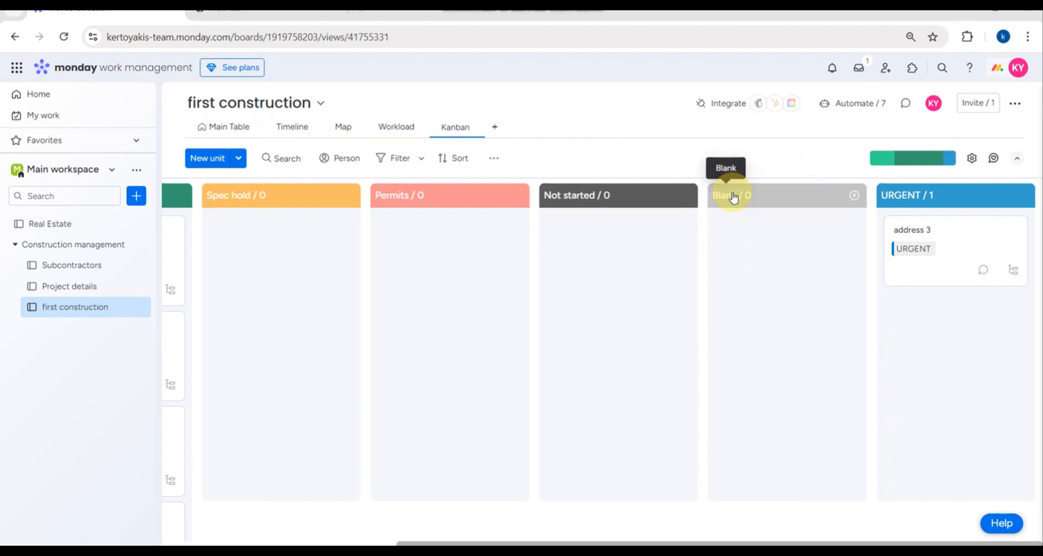
{"action": "scroll", "coordinate": [450, 236], "scroll_direction": "left", "scroll_amount": 6}
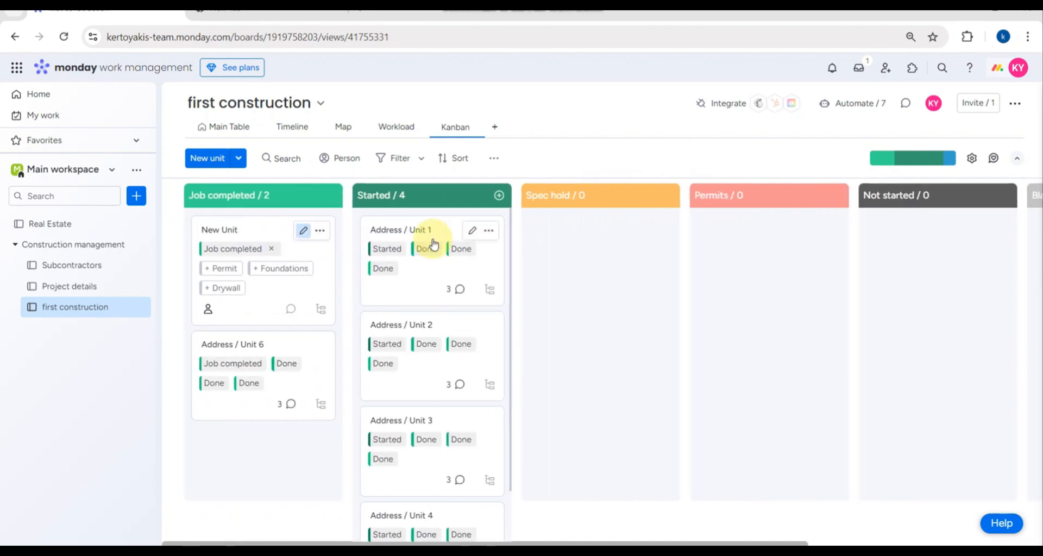
{"action": "left_click", "coordinate": [235, 133]}
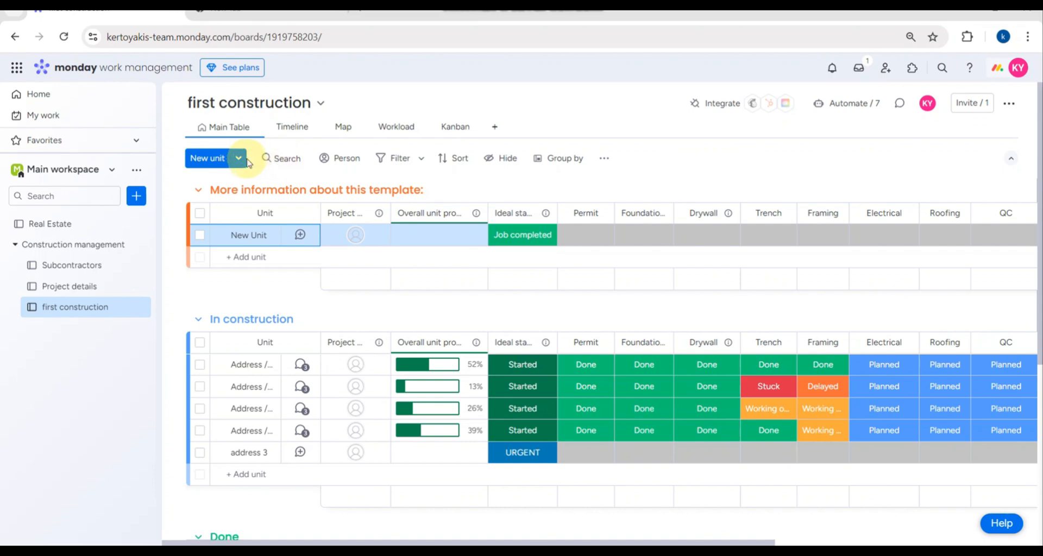
- Filter first construction by Person, which shows no one is assigned yet
{"action": "left_click", "coordinate": [239, 159]}
{"action": "scroll", "coordinate": [278, 193], "scroll_direction": "down", "scroll_amount": 1}
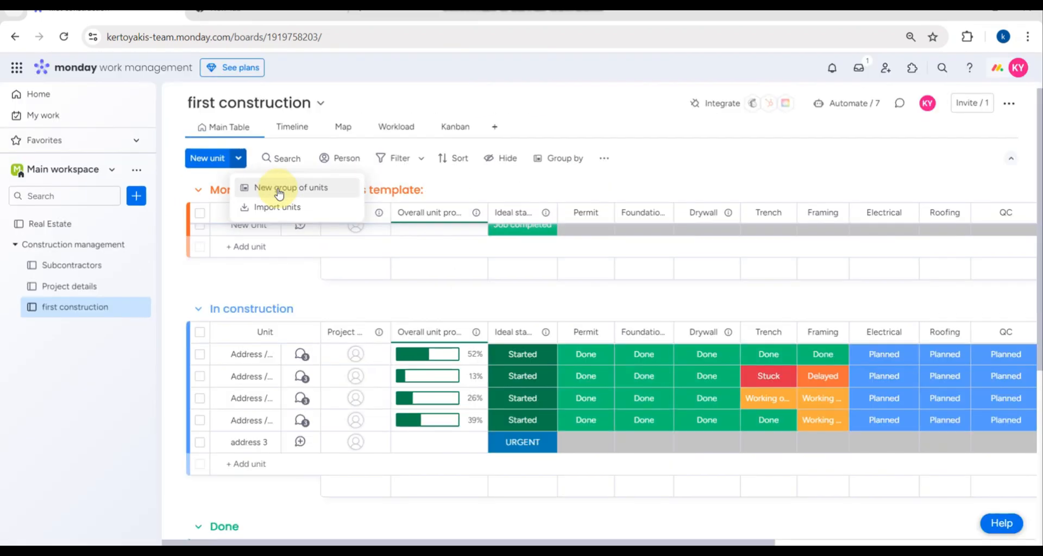
{"action": "left_click", "coordinate": [282, 158]}
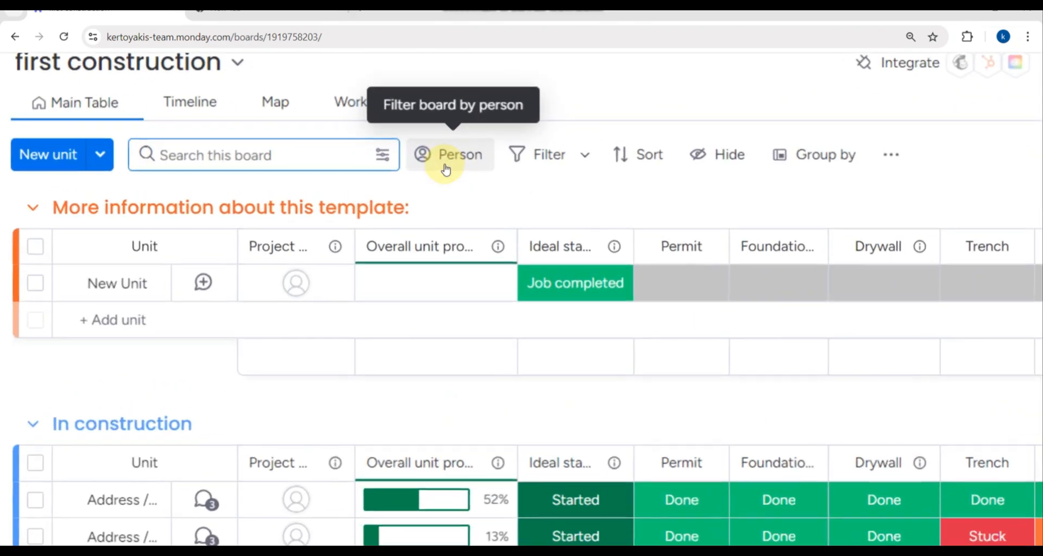
{"action": "scroll", "coordinate": [446, 170], "scroll_direction": "down", "scroll_amount": 1}
{"action": "scroll", "coordinate": [445, 170], "scroll_direction": "right", "scroll_amount": 8}
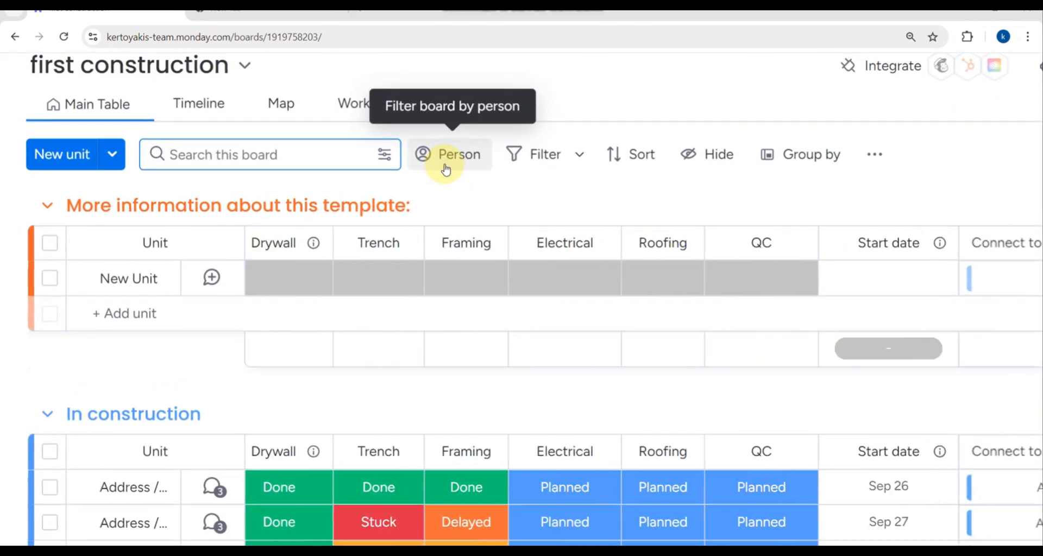
{"action": "scroll", "coordinate": [499, 194], "scroll_direction": "right", "scroll_amount": 1}
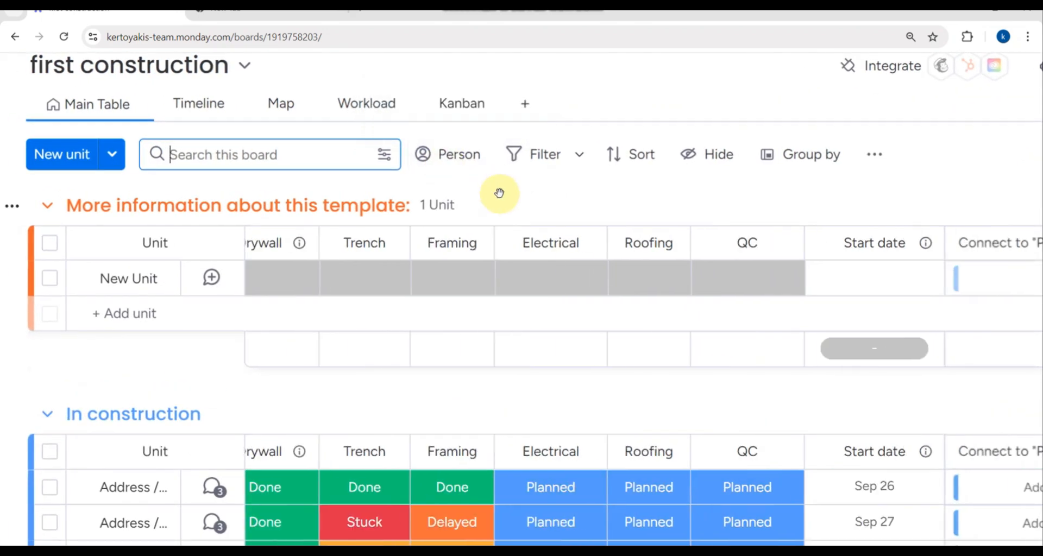
{"action": "left_click", "coordinate": [459, 165]}
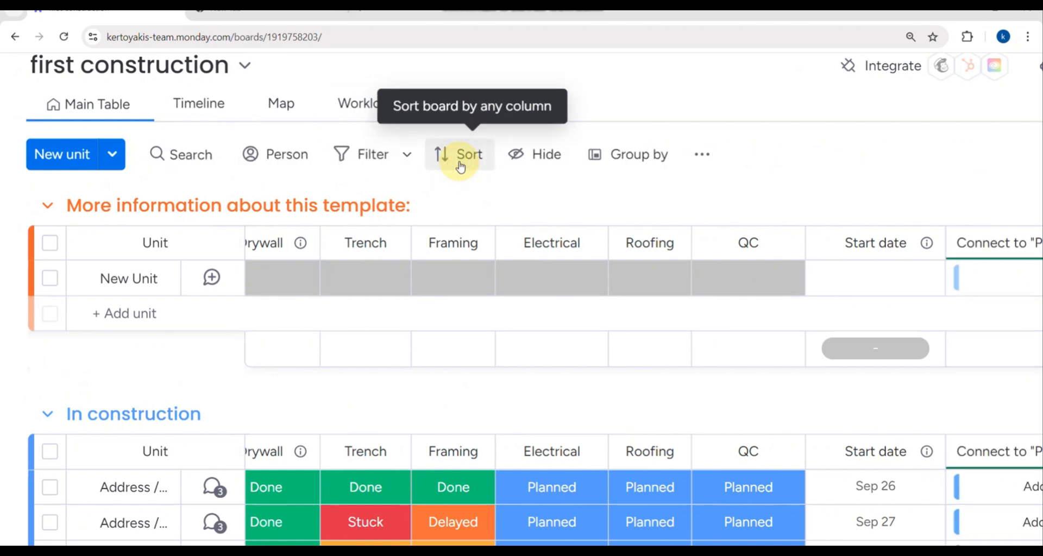
{"action": "scroll", "coordinate": [275, 161], "scroll_direction": "down", "scroll_amount": 1}
{"action": "scroll", "coordinate": [276, 161], "scroll_direction": "down", "scroll_amount": 3}
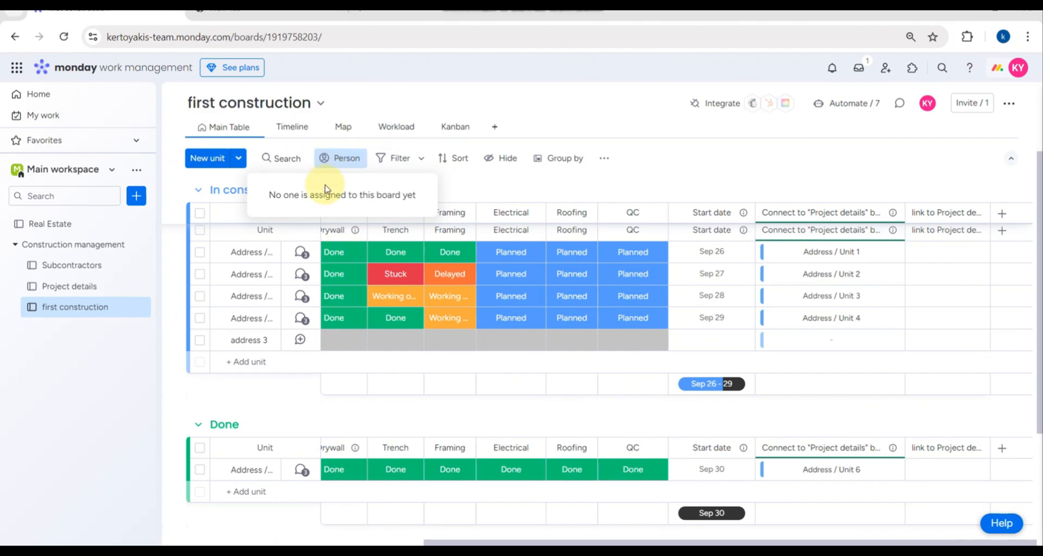
- Dismiss the filter upgrade prompt and hide the Overall unit progress, Ideal status and Permit columns
{"action": "left_click", "coordinate": [396, 158]}
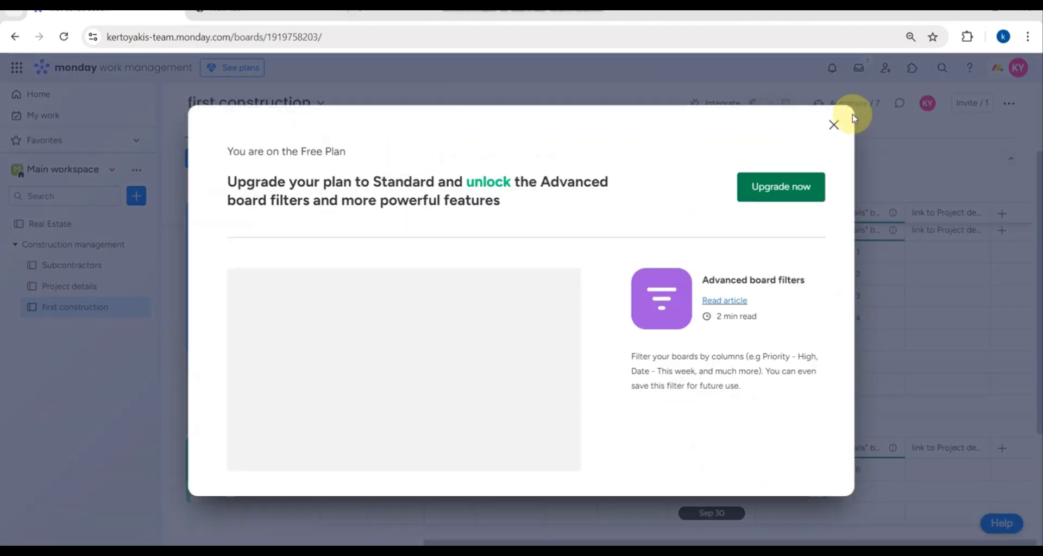
{"action": "left_click", "coordinate": [834, 125]}
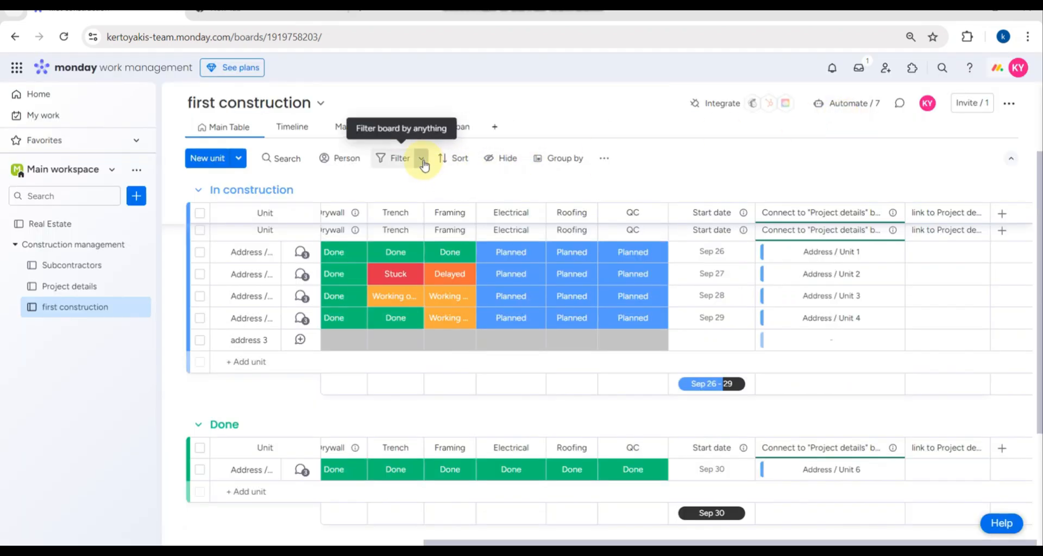
{"action": "left_click", "coordinate": [503, 159]}
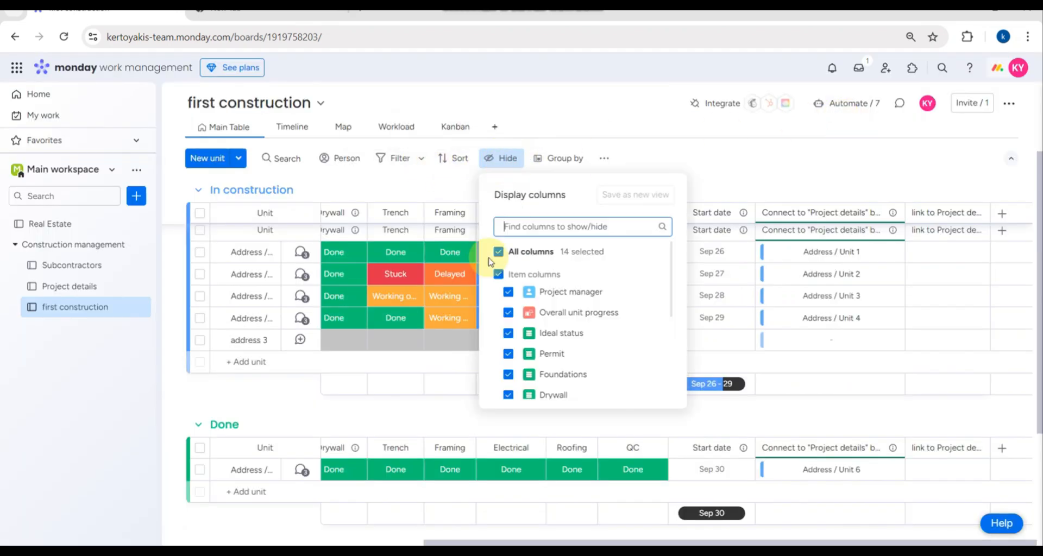
{"action": "left_click", "coordinate": [508, 313]}
{"action": "left_click", "coordinate": [508, 333]}
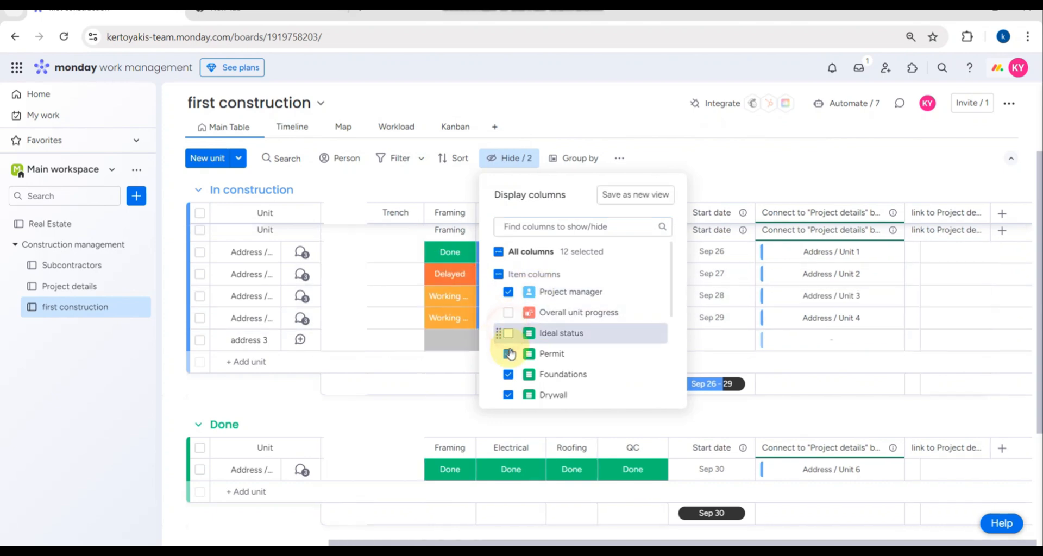
{"action": "left_click", "coordinate": [508, 353]}
- Also hide the Roofing, Electrical, Framing, Trench, Drywall and Foundations columns
{"action": "scroll", "coordinate": [509, 379], "scroll_direction": "down", "scroll_amount": 2}
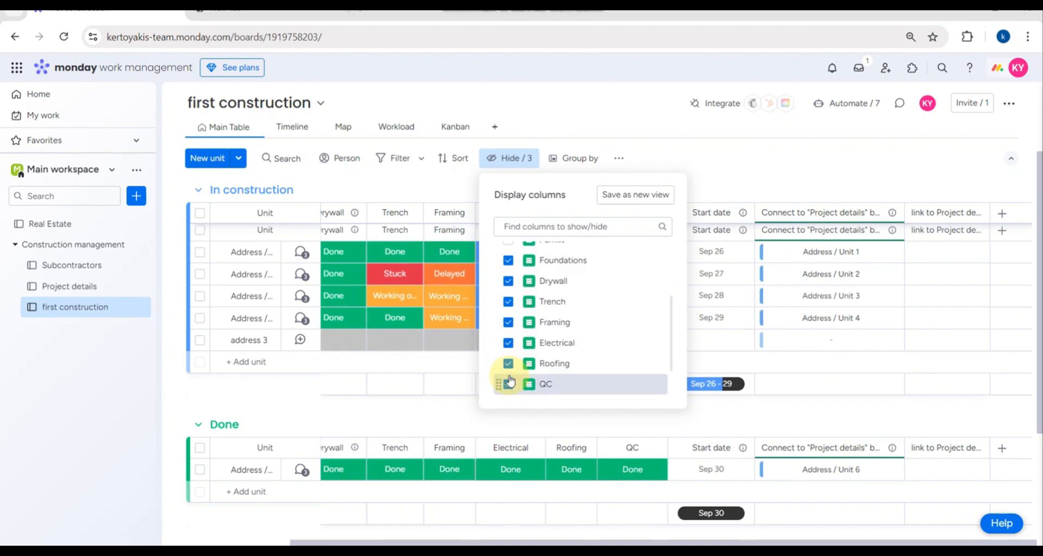
{"action": "left_click", "coordinate": [508, 361]}
{"action": "left_click", "coordinate": [508, 339]}
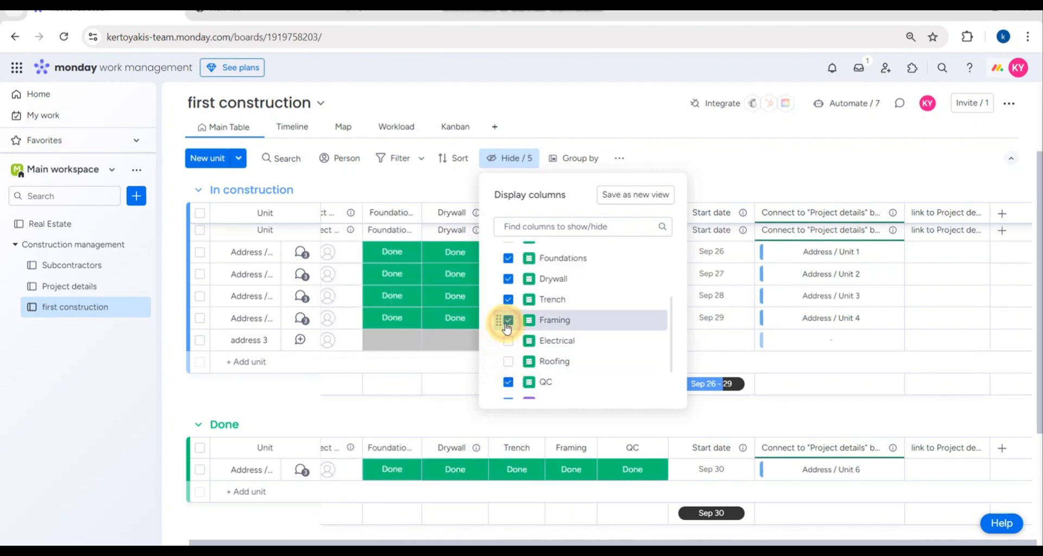
{"action": "left_click", "coordinate": [509, 320]}
{"action": "left_click", "coordinate": [509, 300]}
{"action": "left_click", "coordinate": [509, 278]}
{"action": "left_click", "coordinate": [508, 261]}
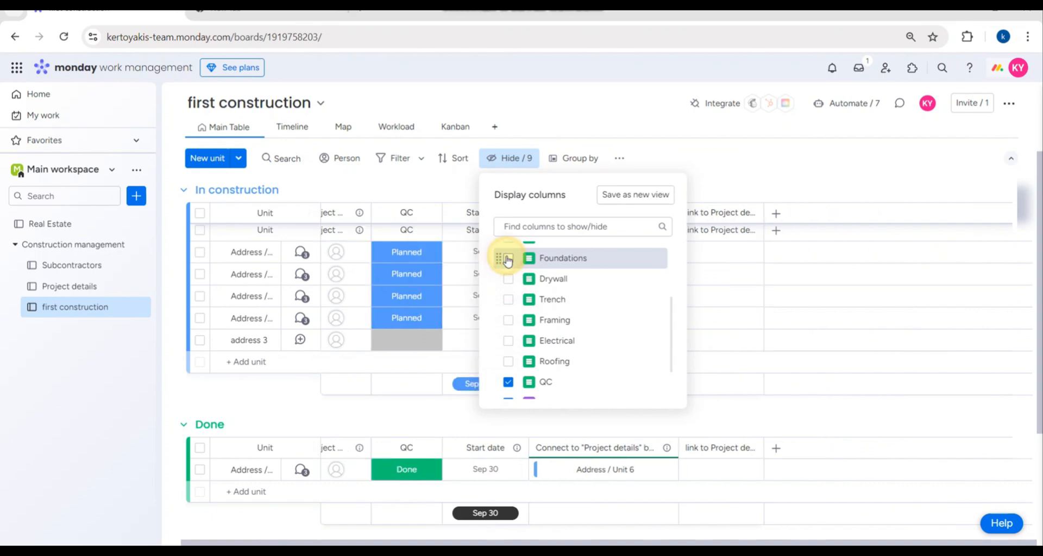
{"action": "left_click", "coordinate": [124, 400]}
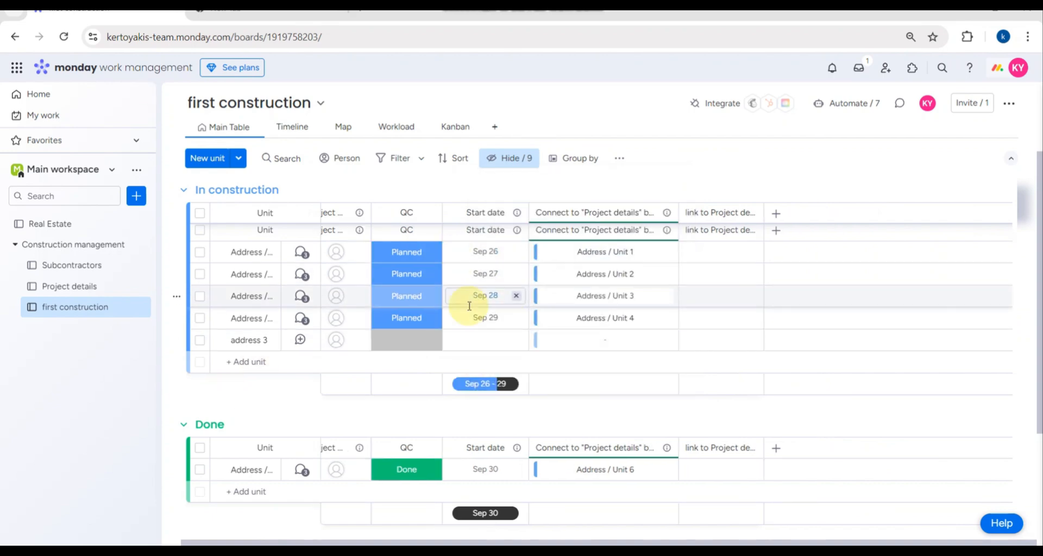
{"action": "scroll", "coordinate": [586, 373], "scroll_direction": "down", "scroll_amount": 3}
{"action": "scroll", "coordinate": [586, 374], "scroll_direction": "up", "scroll_amount": 3}
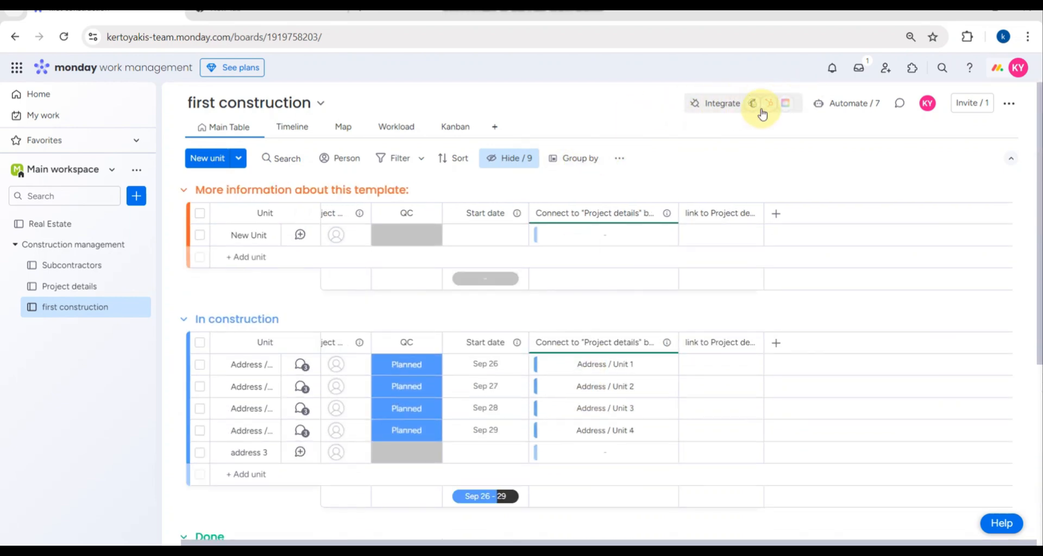
{"action": "left_click", "coordinate": [845, 104]}
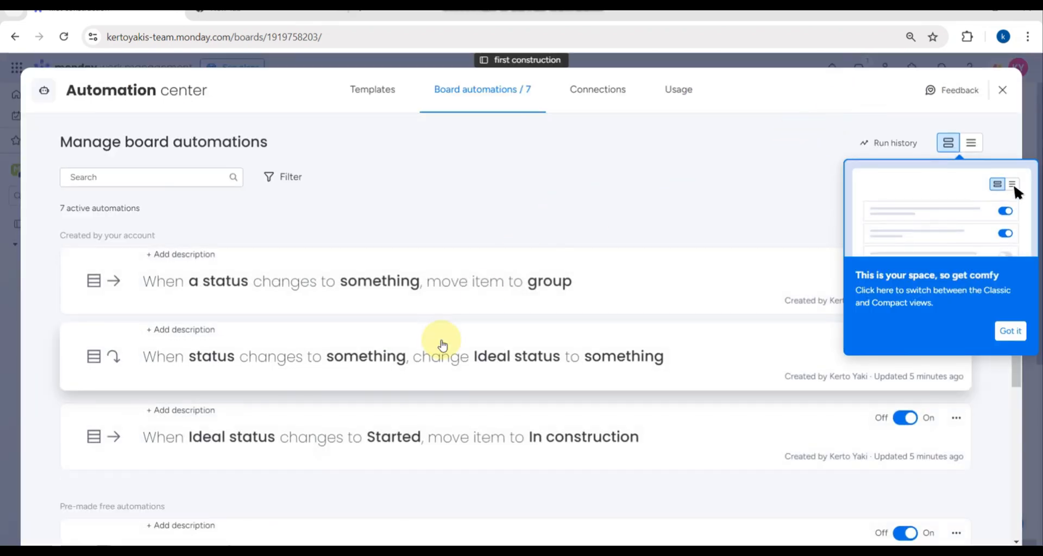
{"action": "scroll", "coordinate": [442, 345], "scroll_direction": "down", "scroll_amount": 4}
{"action": "scroll", "coordinate": [467, 388], "scroll_direction": "down", "scroll_amount": 2}
{"action": "scroll", "coordinate": [467, 388], "scroll_direction": "up", "scroll_amount": 5}
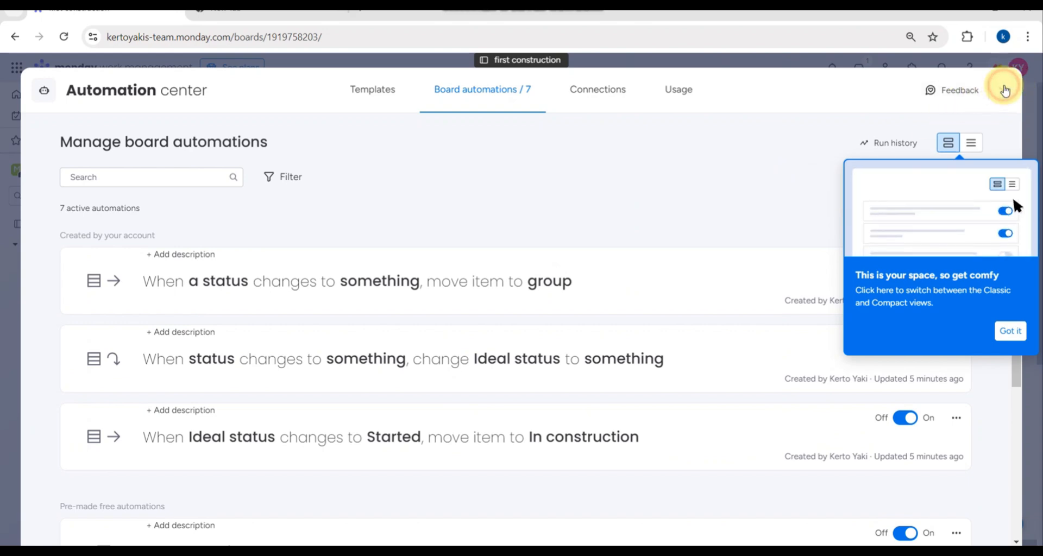
{"action": "left_click", "coordinate": [1003, 89]}
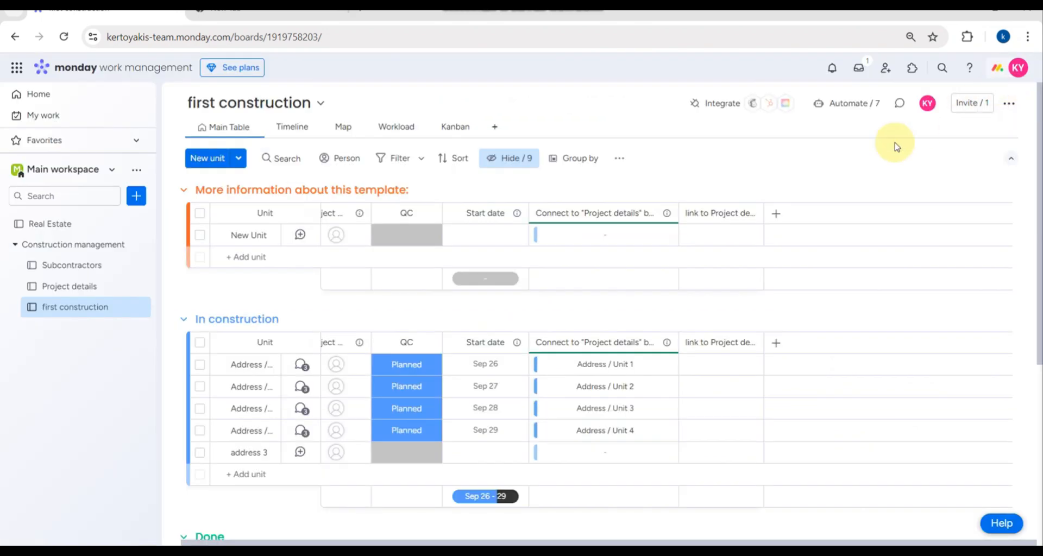
{"action": "left_click", "coordinate": [977, 103]}
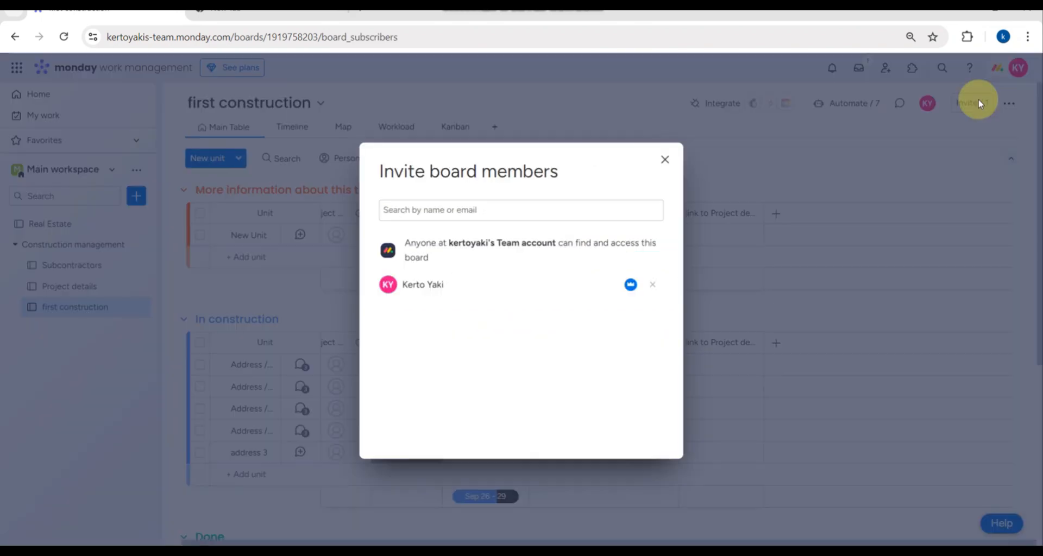
{"action": "left_click", "coordinate": [483, 202]}
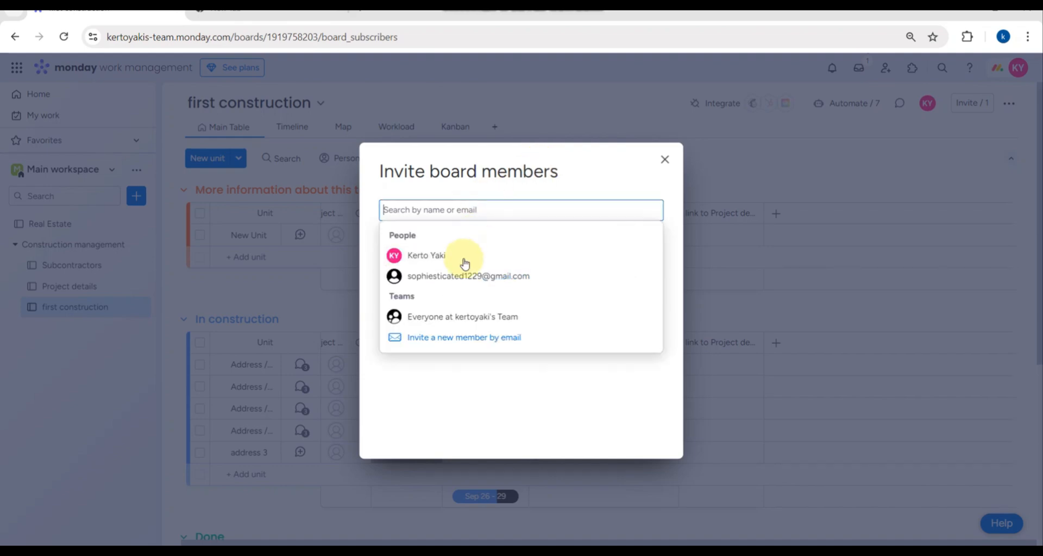
{"action": "left_click", "coordinate": [665, 159]}
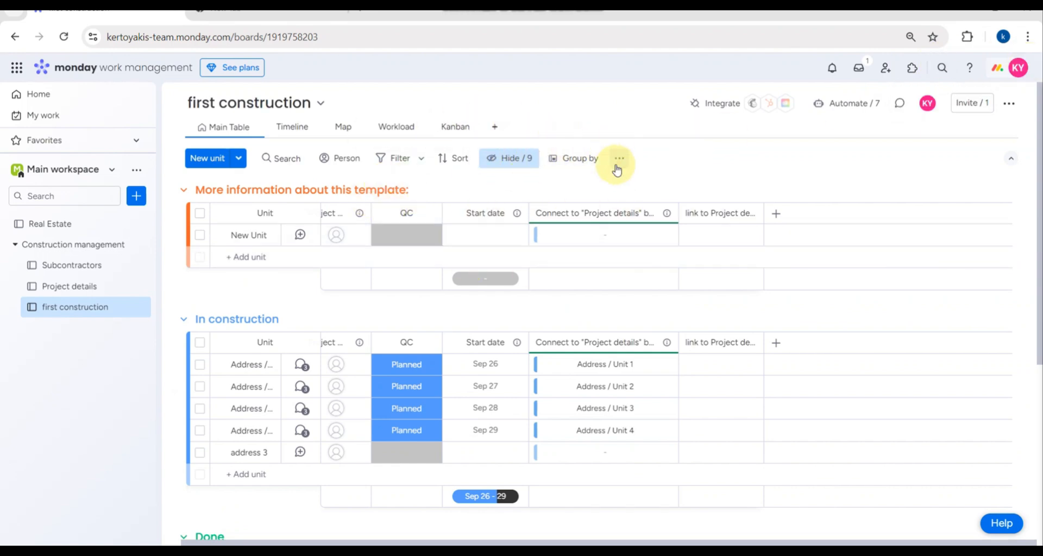
- Go to the Home page, where Recently visited now lists first construction
{"action": "scroll", "coordinate": [353, 305], "scroll_direction": "down", "scroll_amount": 5}
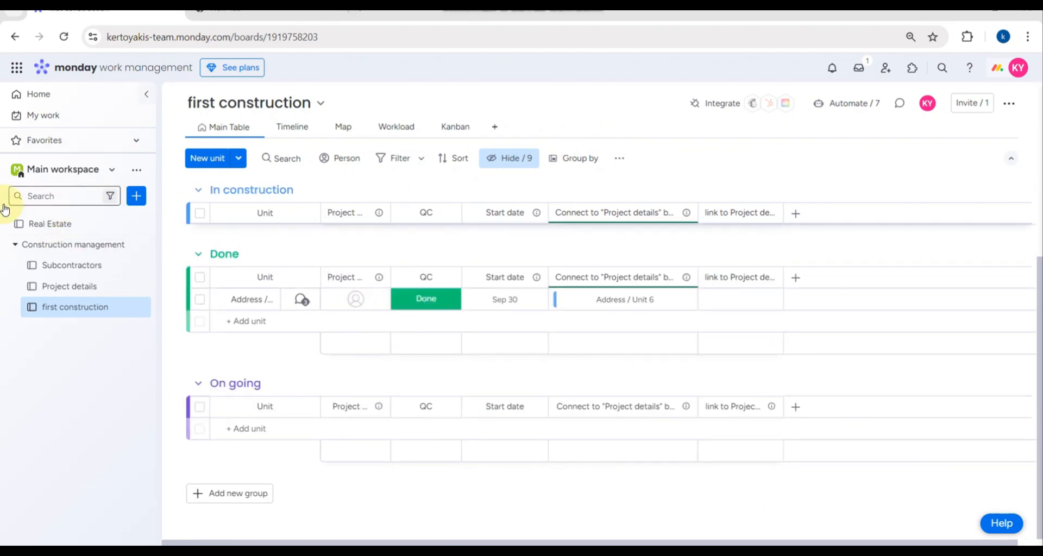
{"action": "left_click", "coordinate": [37, 98]}
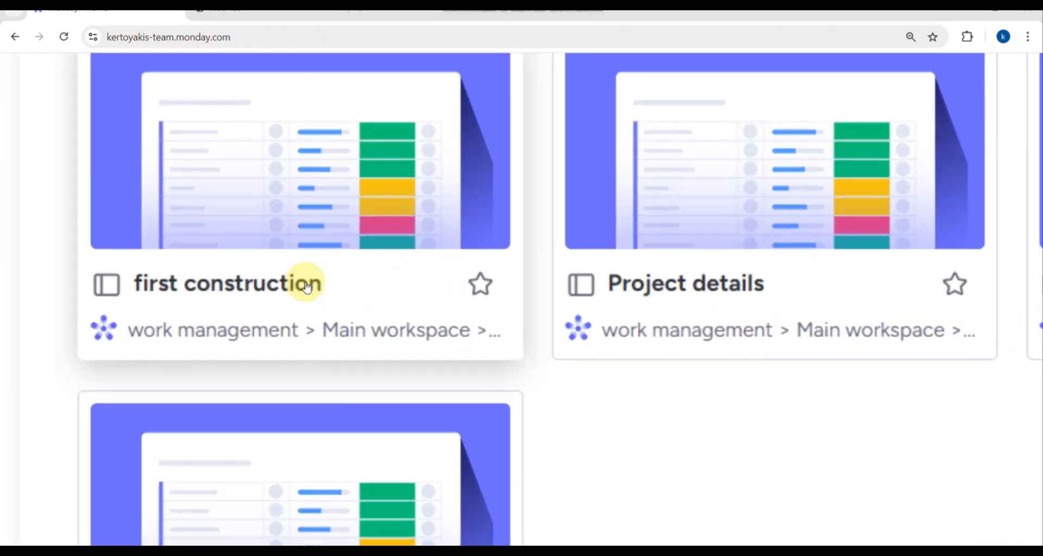
{"action": "scroll", "coordinate": [307, 287], "scroll_direction": "up", "scroll_amount": 3}
{"action": "scroll", "coordinate": [307, 287], "scroll_direction": "left", "scroll_amount": 1}
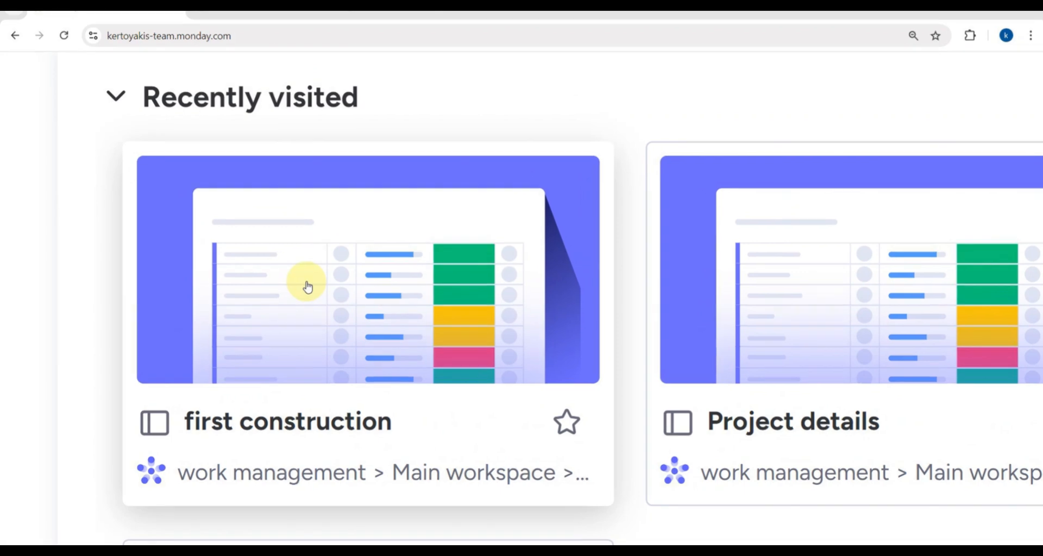